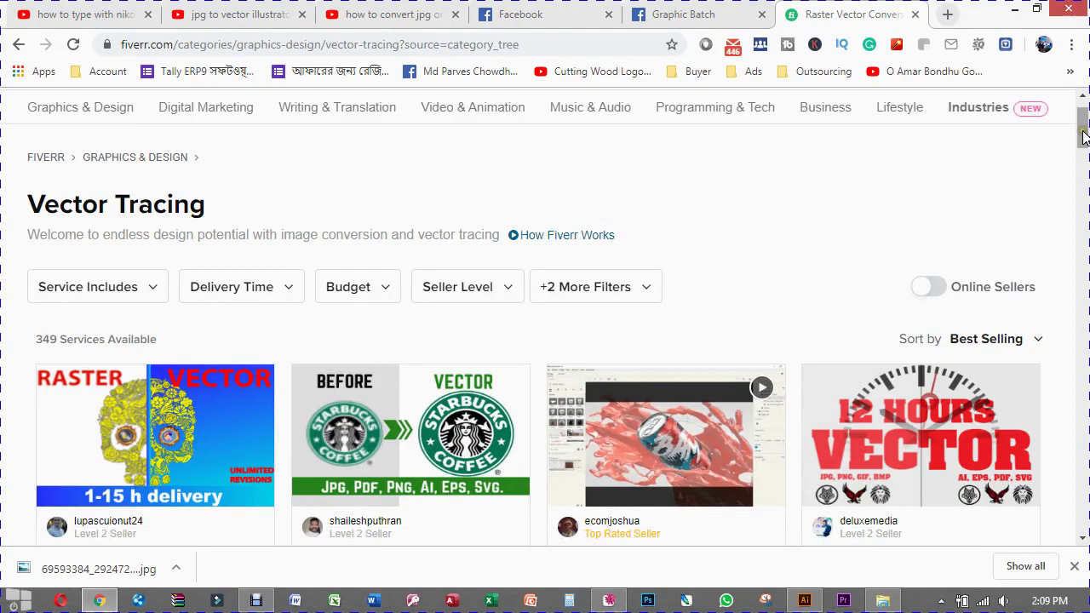
Browse the Fiverr vector tracing gig cards, then minimize the browser to the desktop.
scroll(1082, 133, "up", 1)
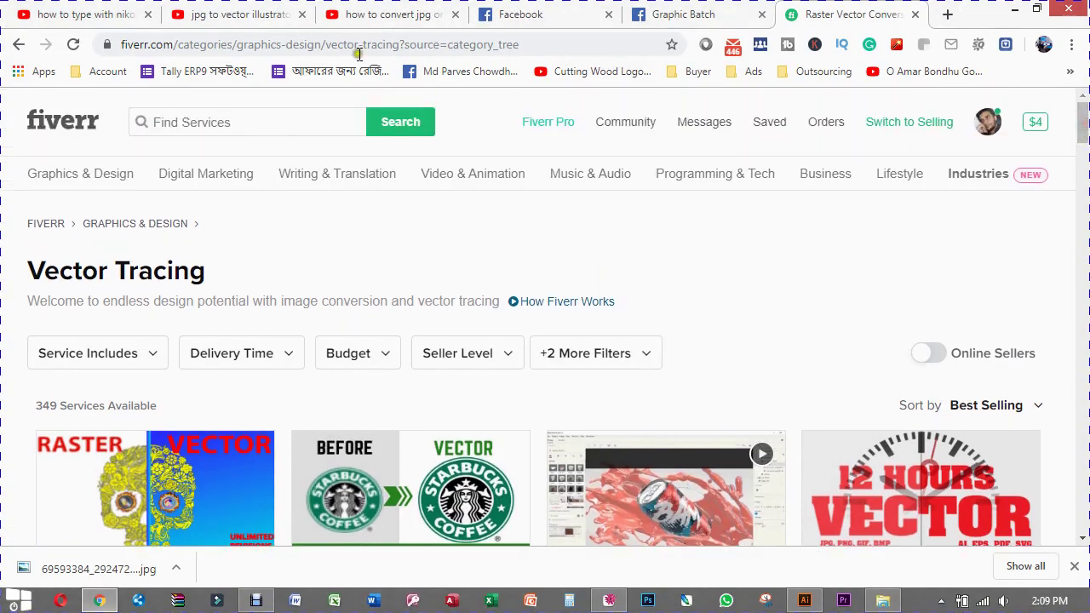
mouse_move(80, 108)
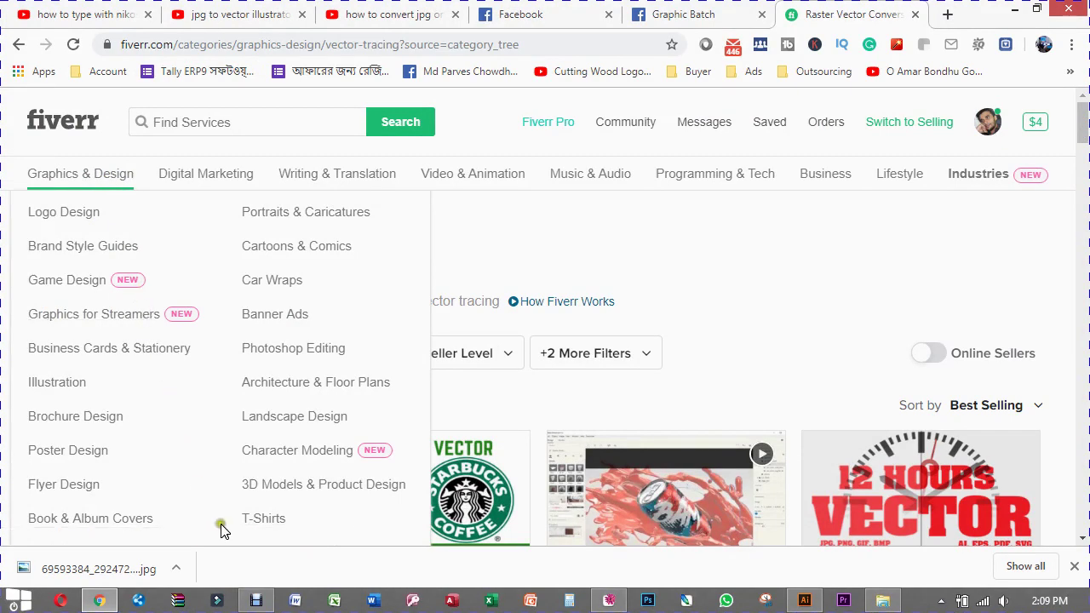
scroll(252, 530, "down", 1)
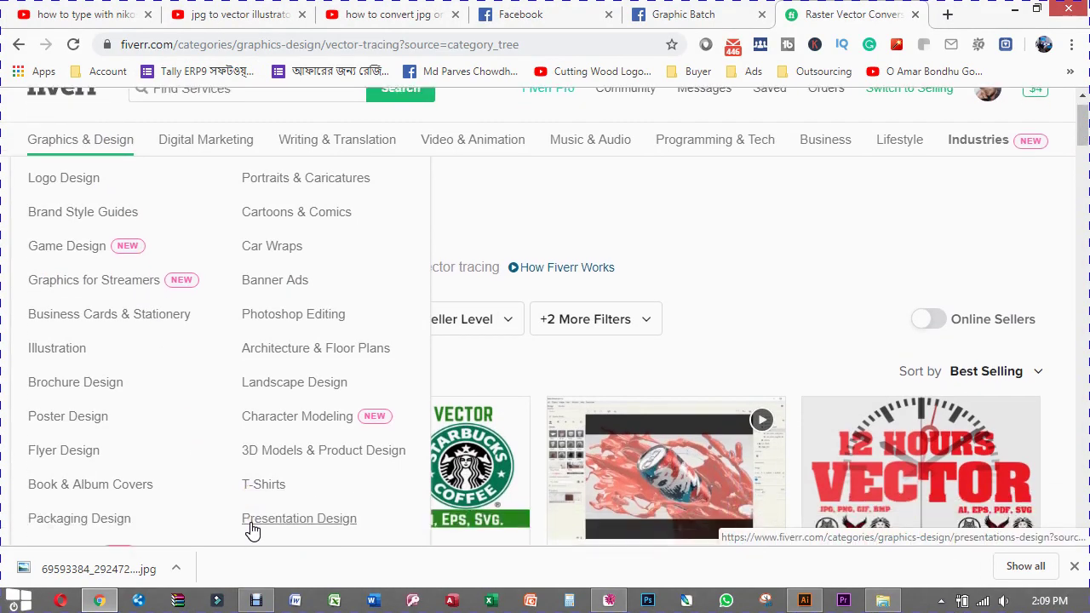
scroll(252, 530, "down", 1)
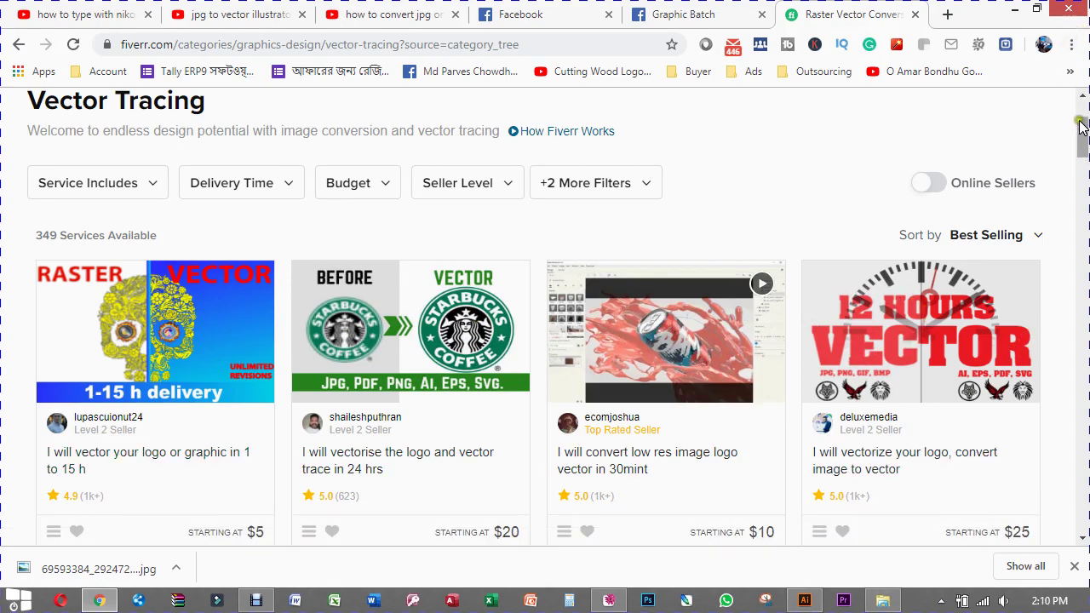
left_click(1081, 130)
left_click_drag(1081, 130, 1080, 155)
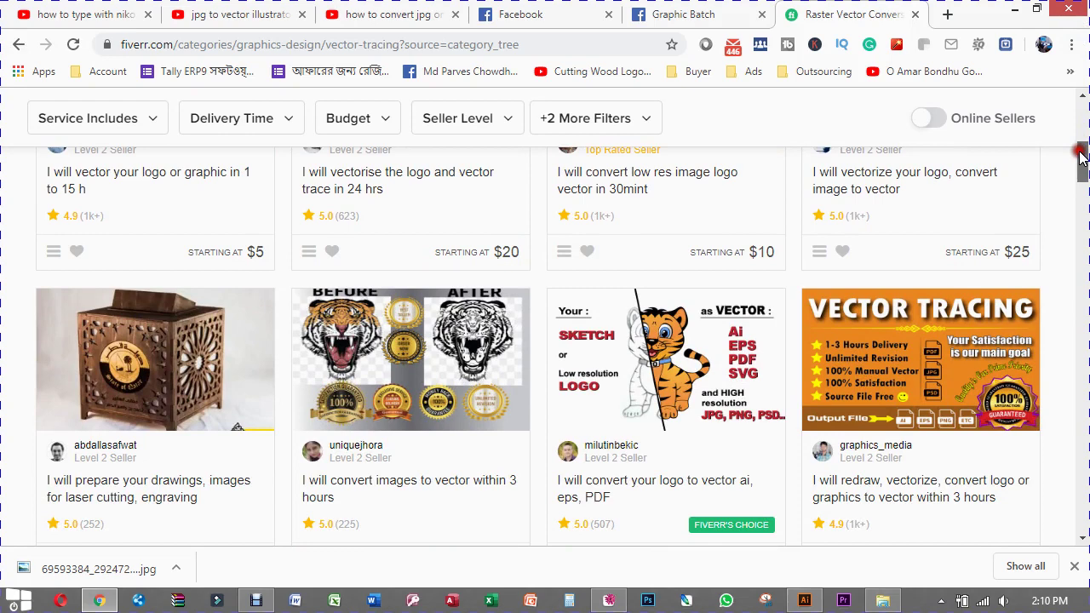
left_click_drag(1080, 156, 1080, 162)
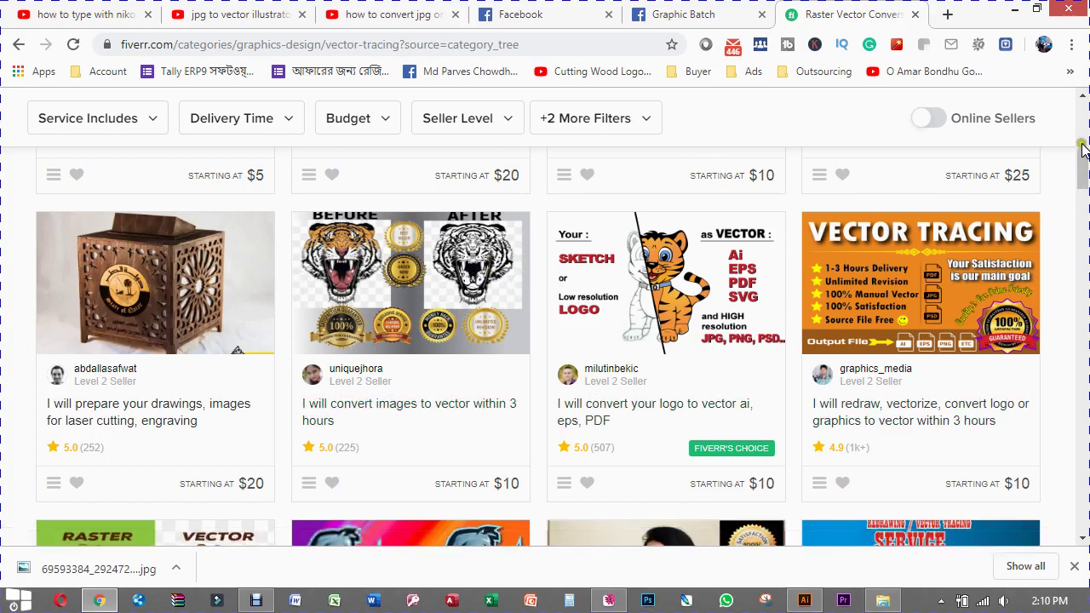
left_click_drag(1083, 170, 1081, 182)
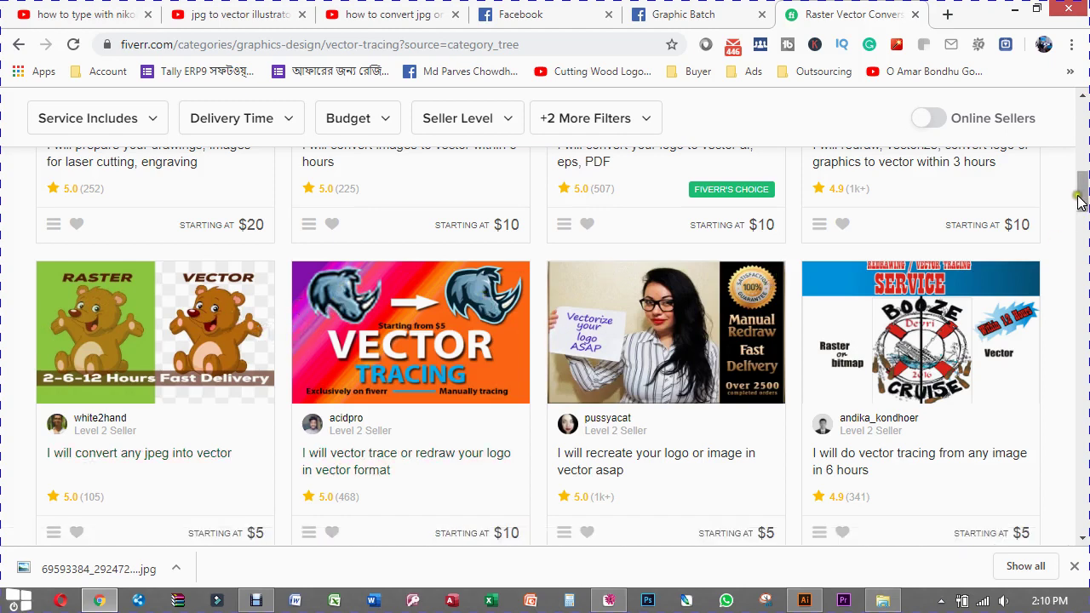
mouse_move(1081, 198)
left_mouse_down()
mouse_move(1081, 301)
mouse_move(1084, 139)
mouse_move(1083, 155)
left_mouse_up()
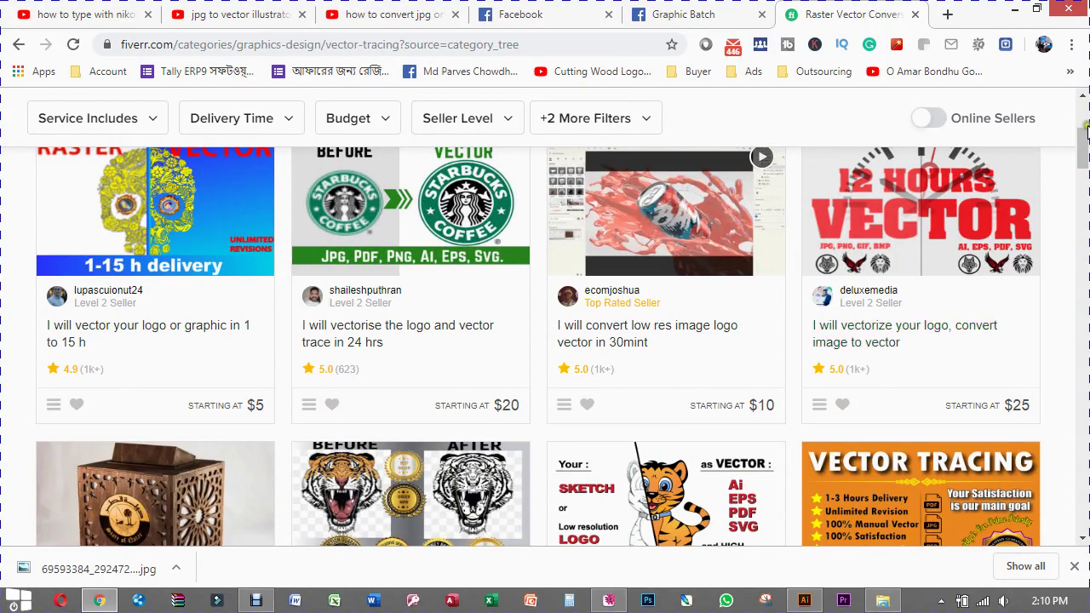
mouse_move(1084, 136)
left_mouse_down()
mouse_move(1082, 158)
mouse_move(1084, 115)
left_mouse_up()
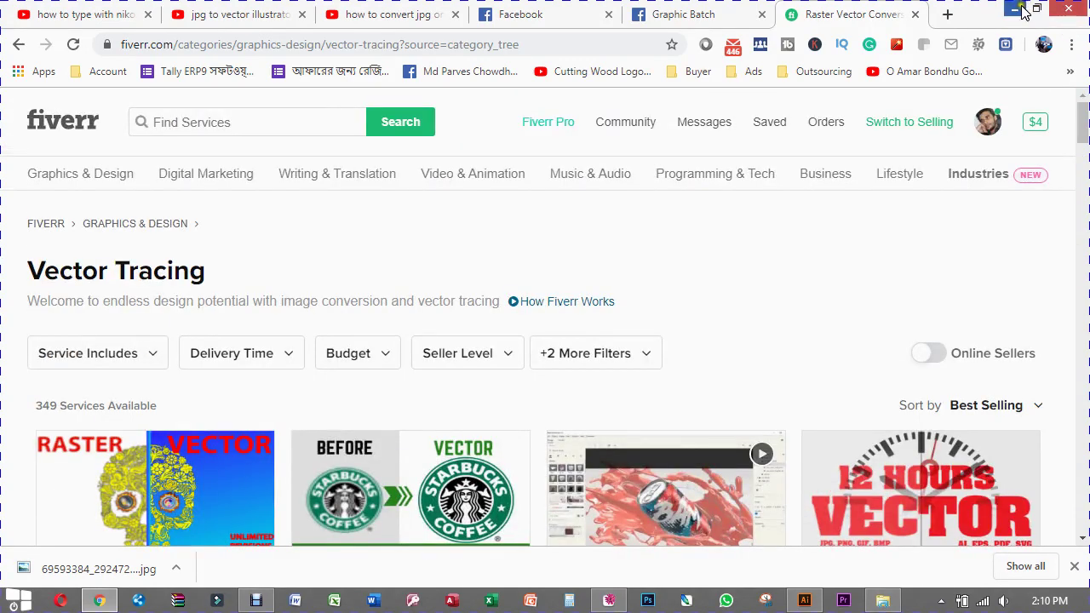
left_click(1021, 8)
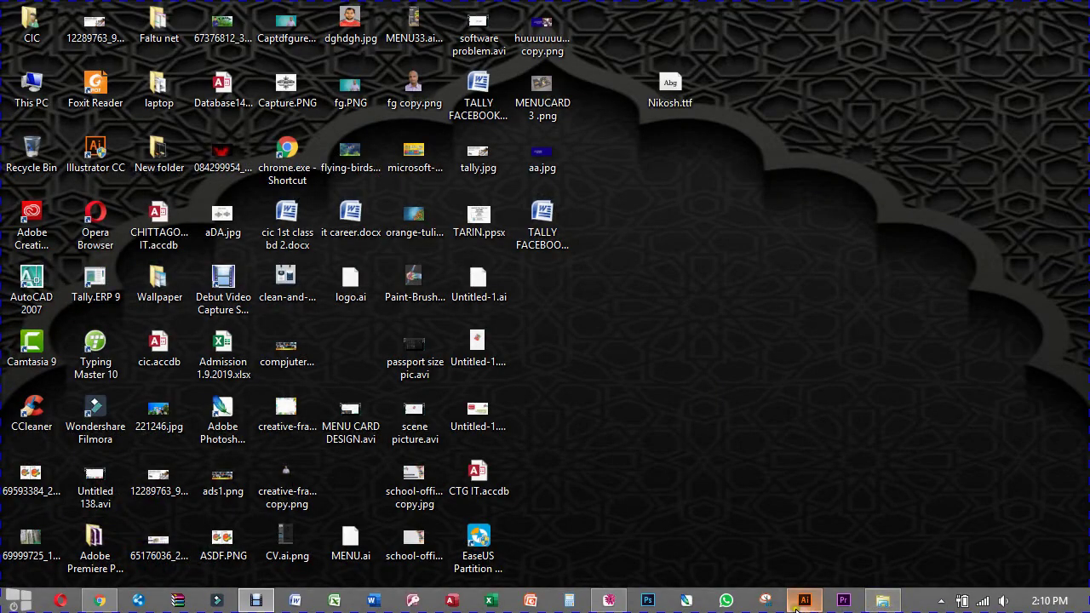
Back in Illustrator, choose aDA.jpg to place into the document.
left_click(803, 603)
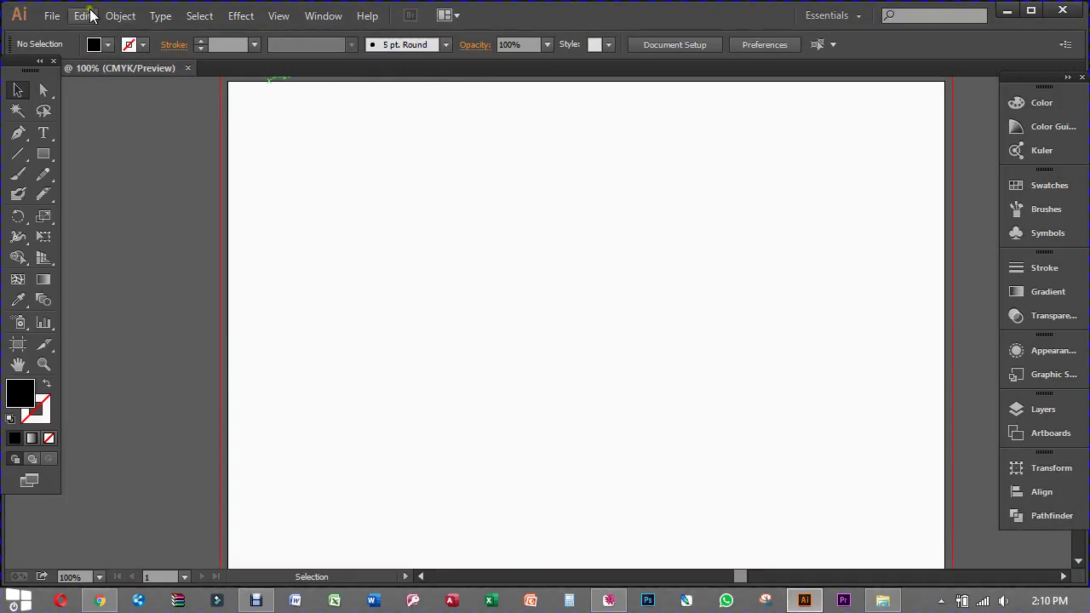
left_click(52, 15)
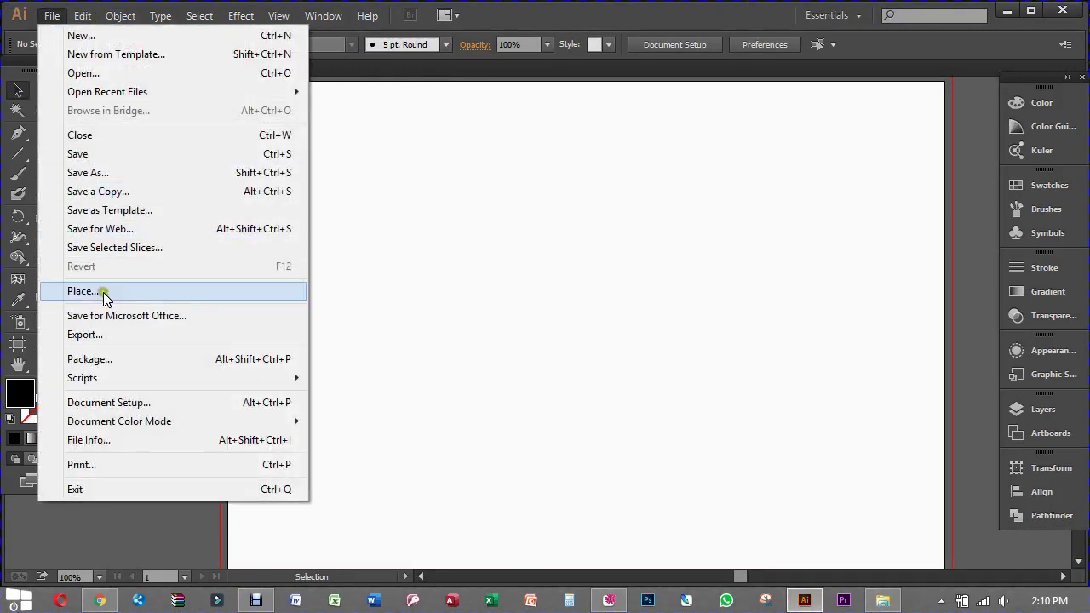
left_click(103, 293)
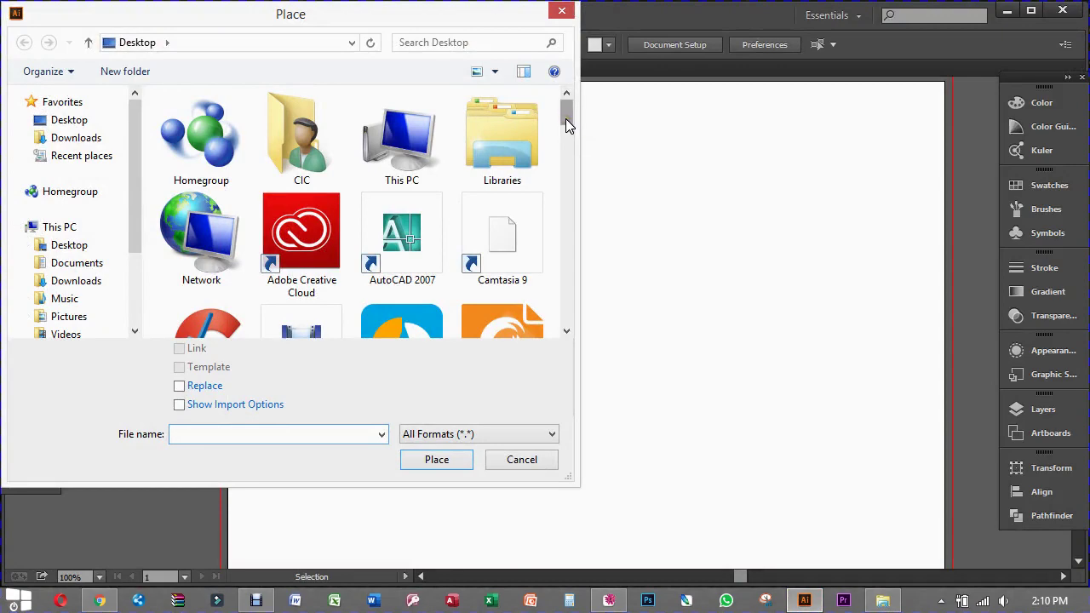
left_click_drag(566, 119, 559, 190)
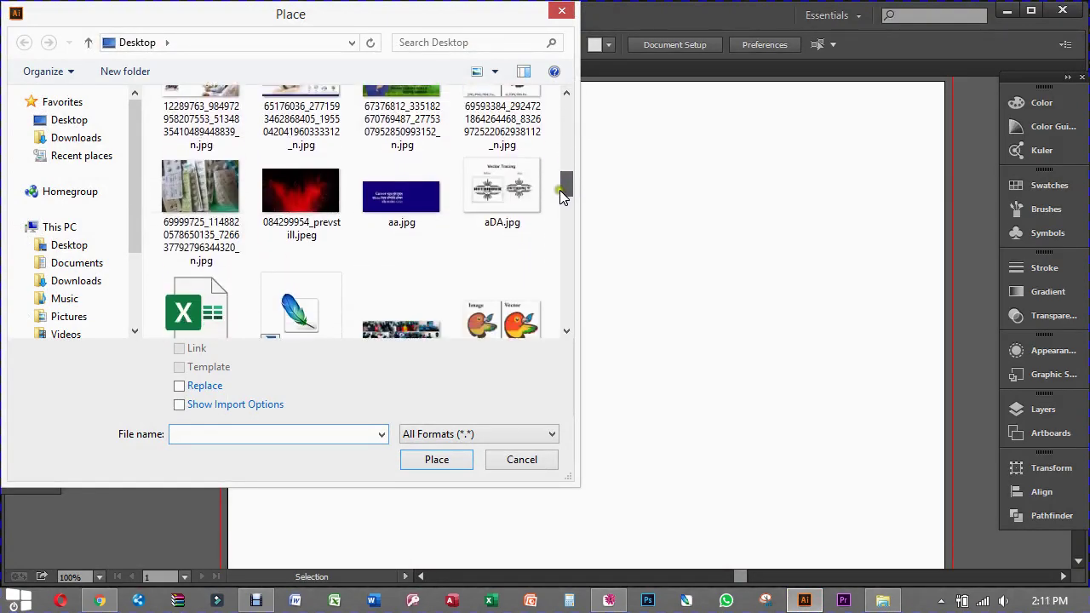
left_click(508, 191)
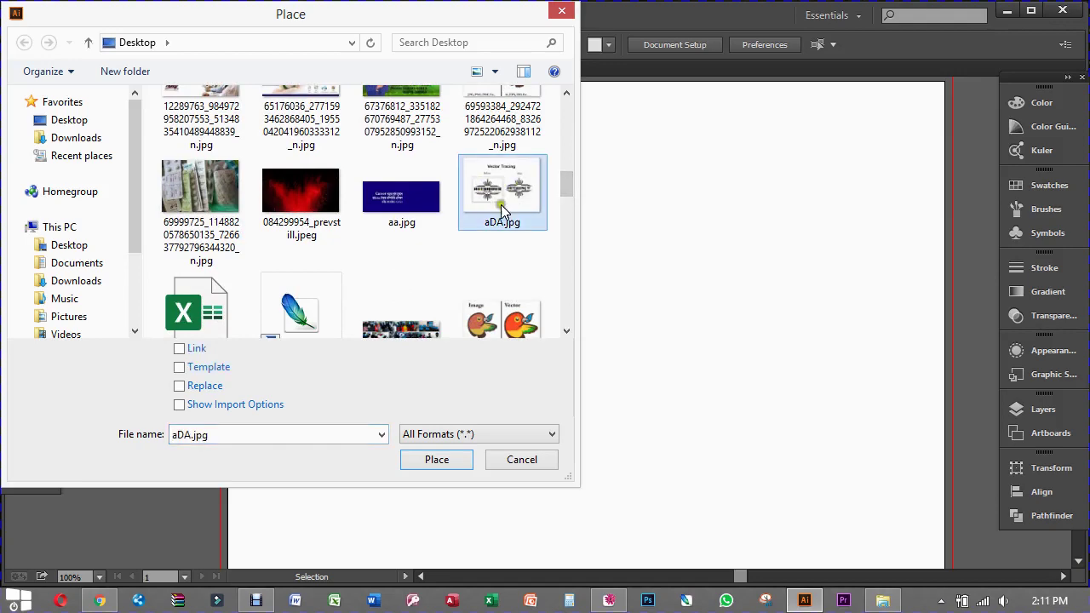
left_click(430, 464)
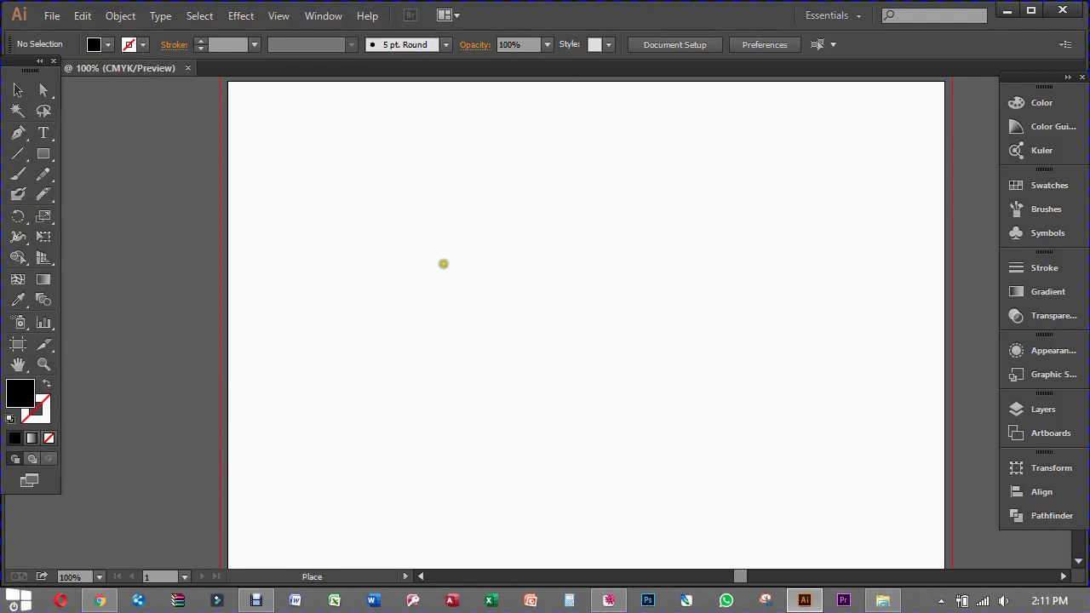
Place aDA.jpg across the middle of the artboard, inspect the logos up close, and reselect it.
left_click_drag(372, 173, 731, 428)
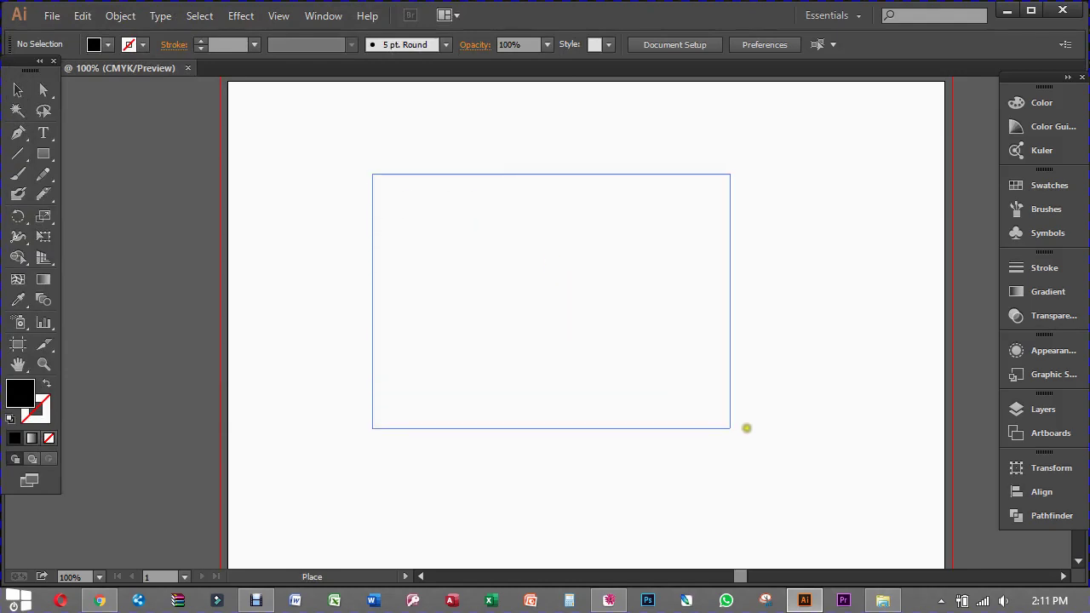
left_click(802, 316)
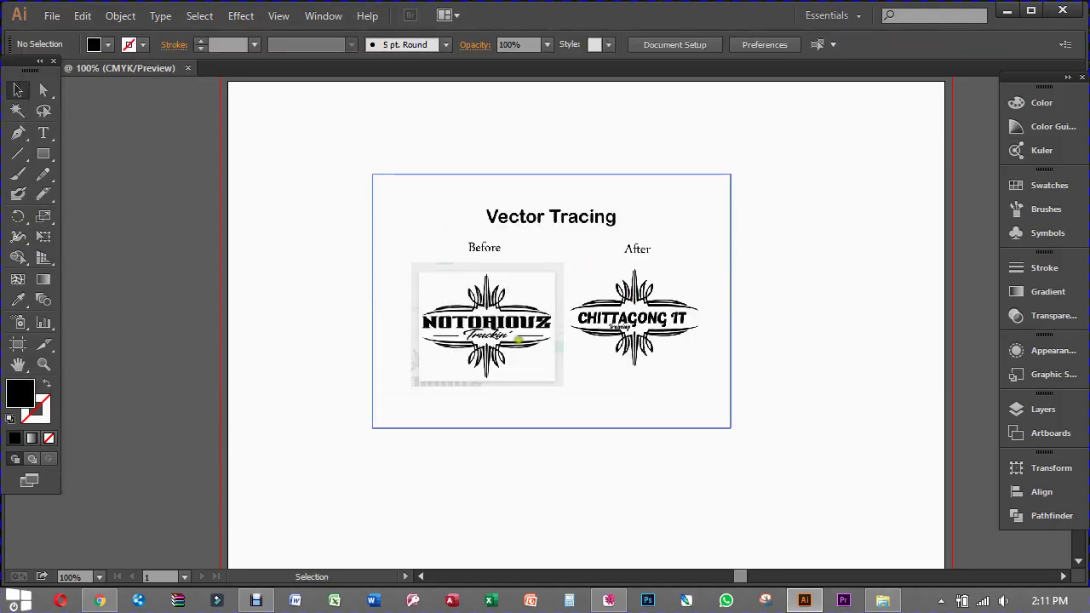
key("ctrl+plus")
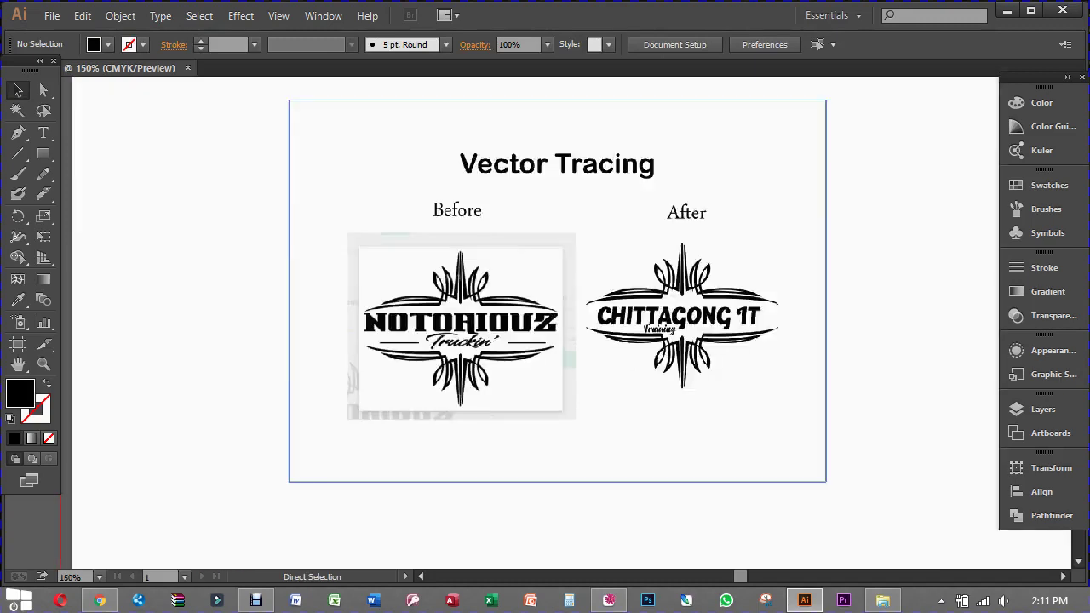
key("ctrl+plus")
key("ctrl+plus")
key("ctrl+plus")
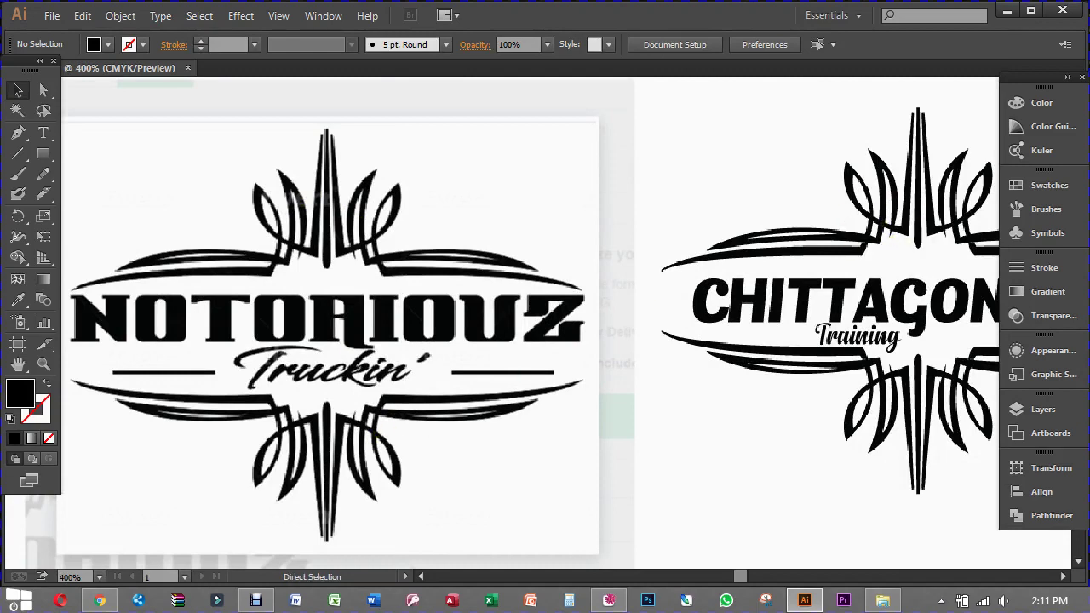
key("ctrl+minus")
key("ctrl+minus")
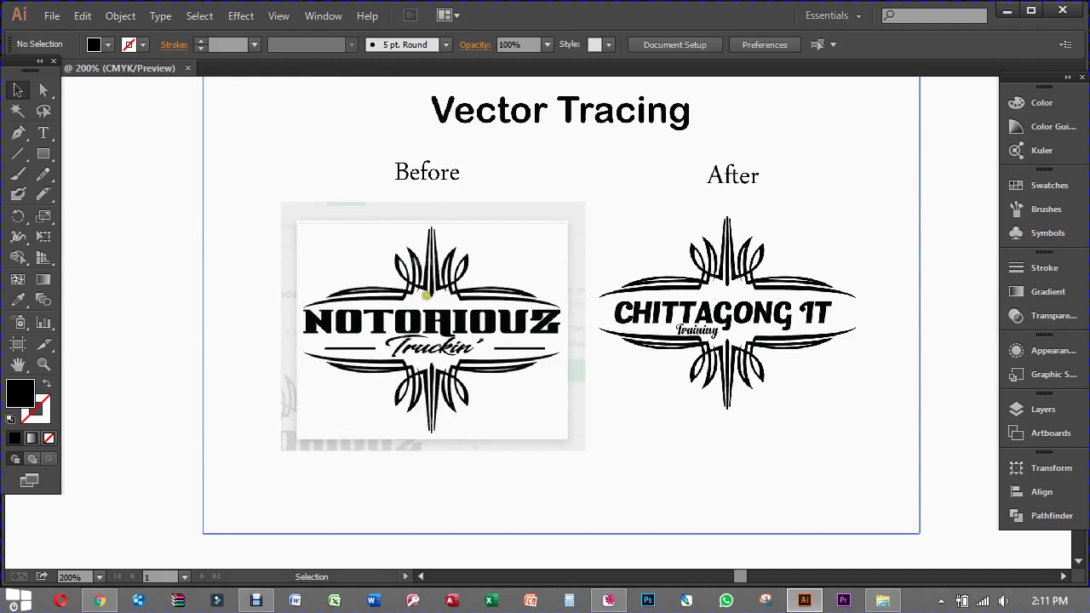
left_click(468, 299)
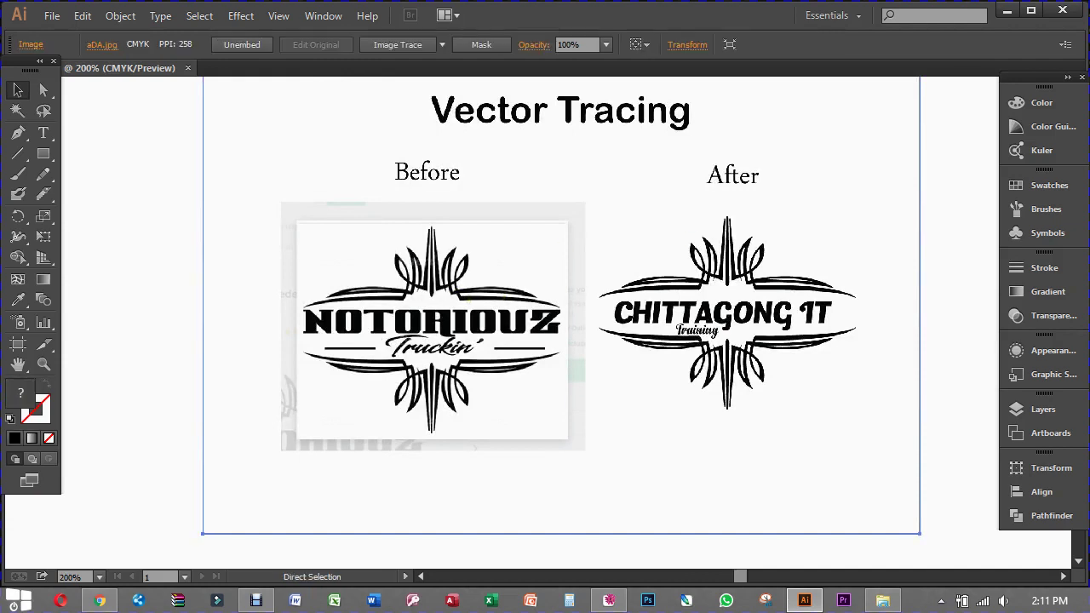
Trace the aDA.jpg image with Image Trace Make and Expand into vector paths.
key("ctrl+minus")
key("ctrl+minus")
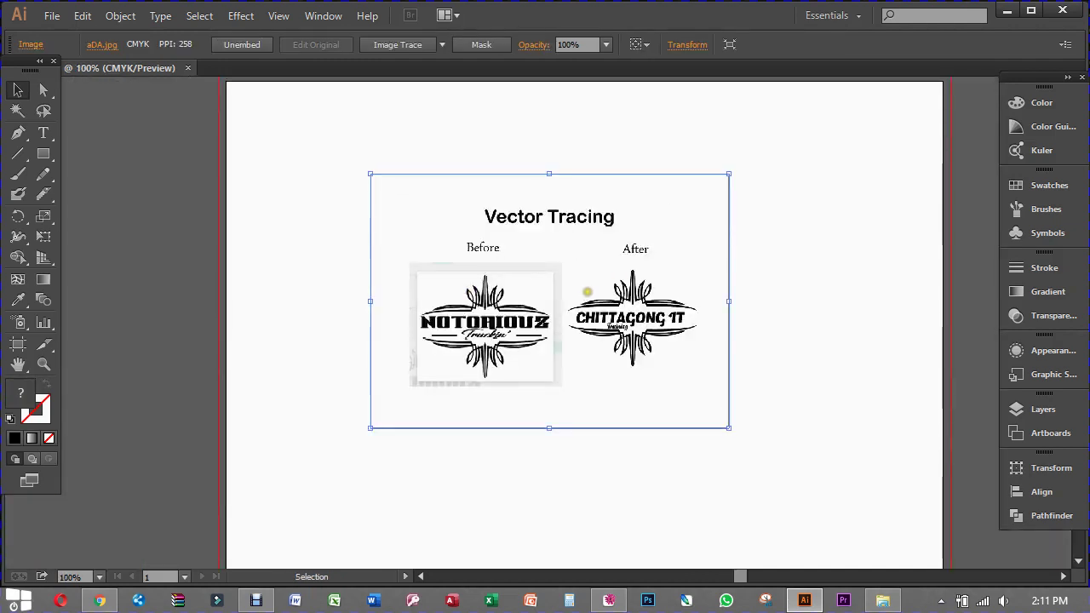
double_click(479, 343)
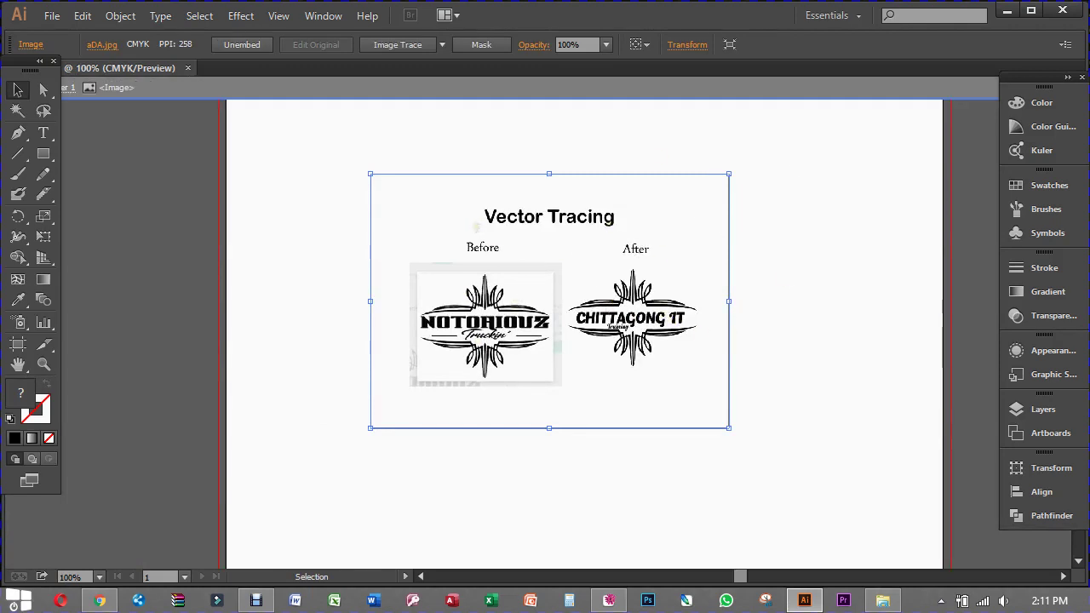
left_click(126, 16)
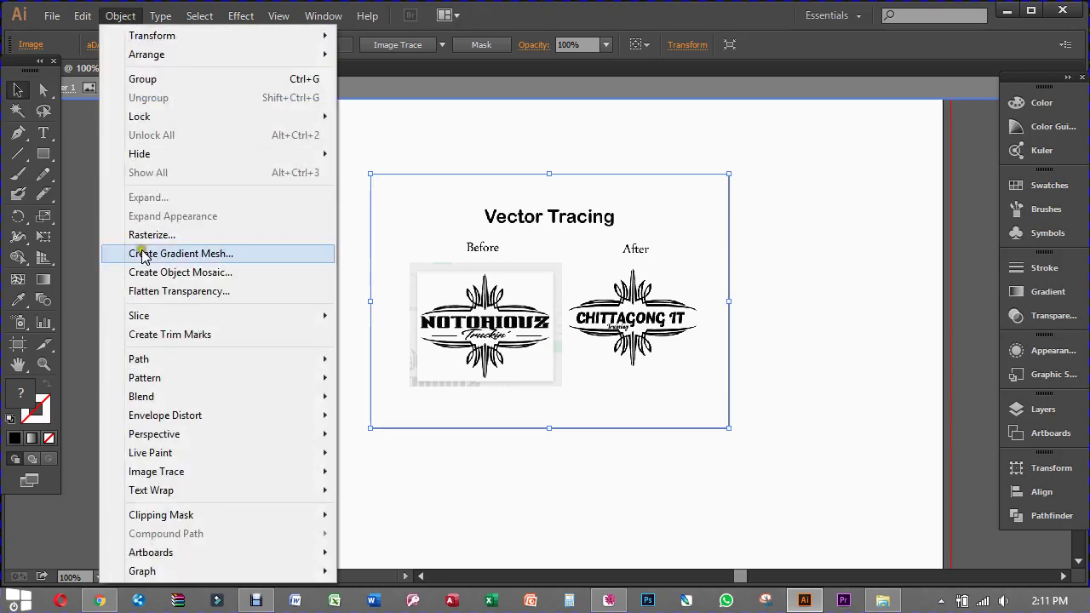
mouse_move(212, 472)
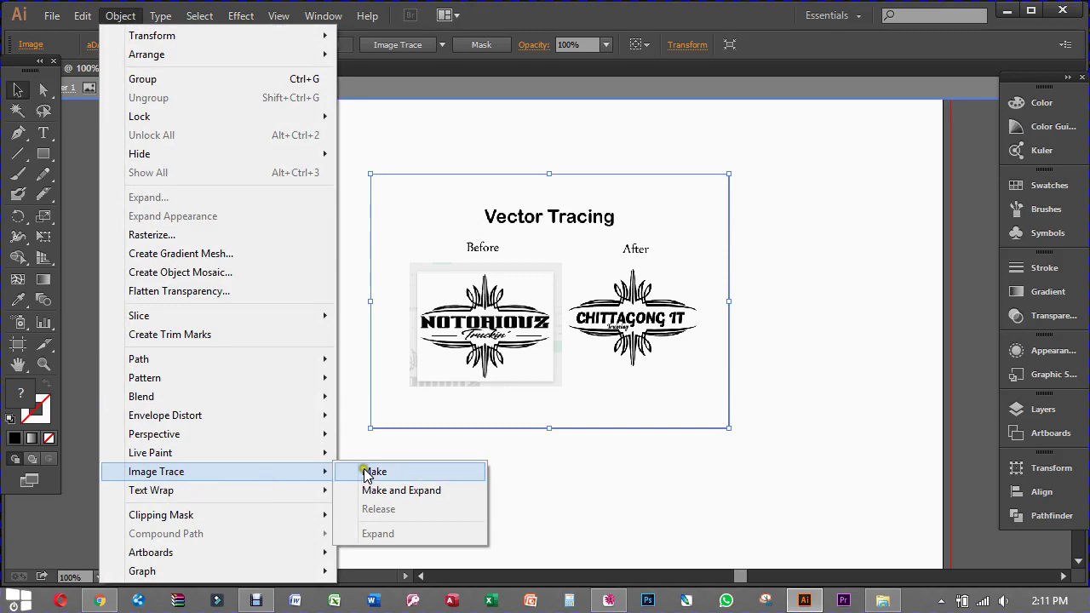
left_click(425, 492)
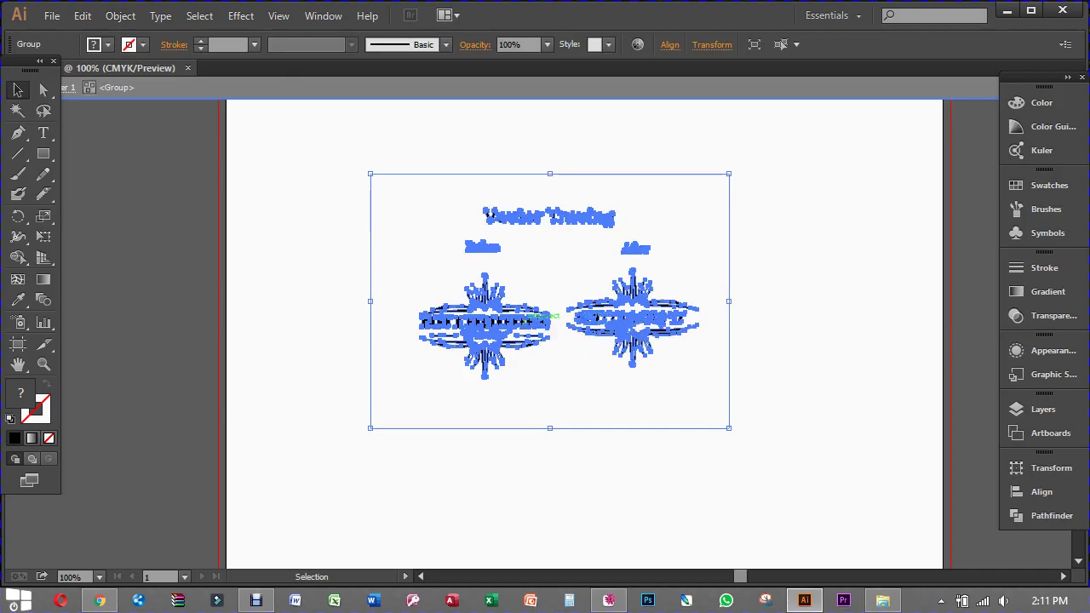
Ungroup the traced artwork into separate pieces.
right_click(523, 323)
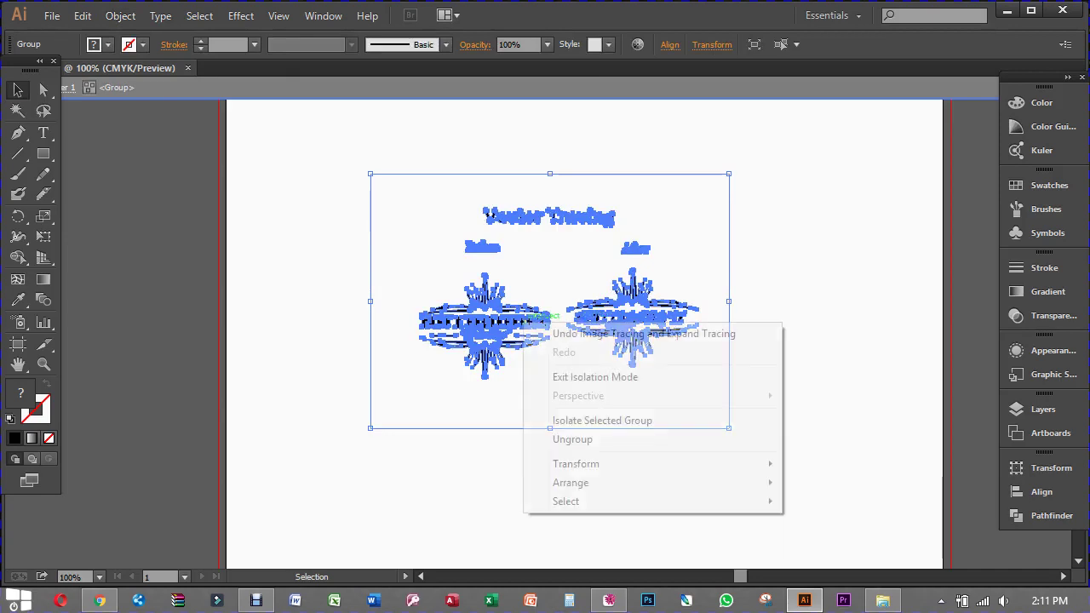
left_click(585, 444)
right_click(511, 325)
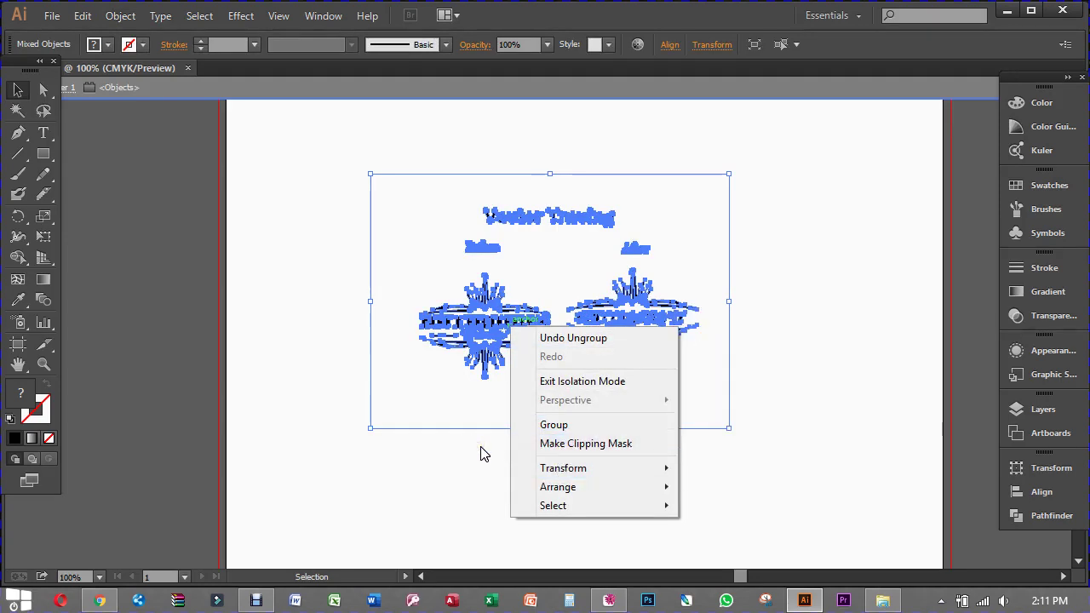
left_click(471, 479)
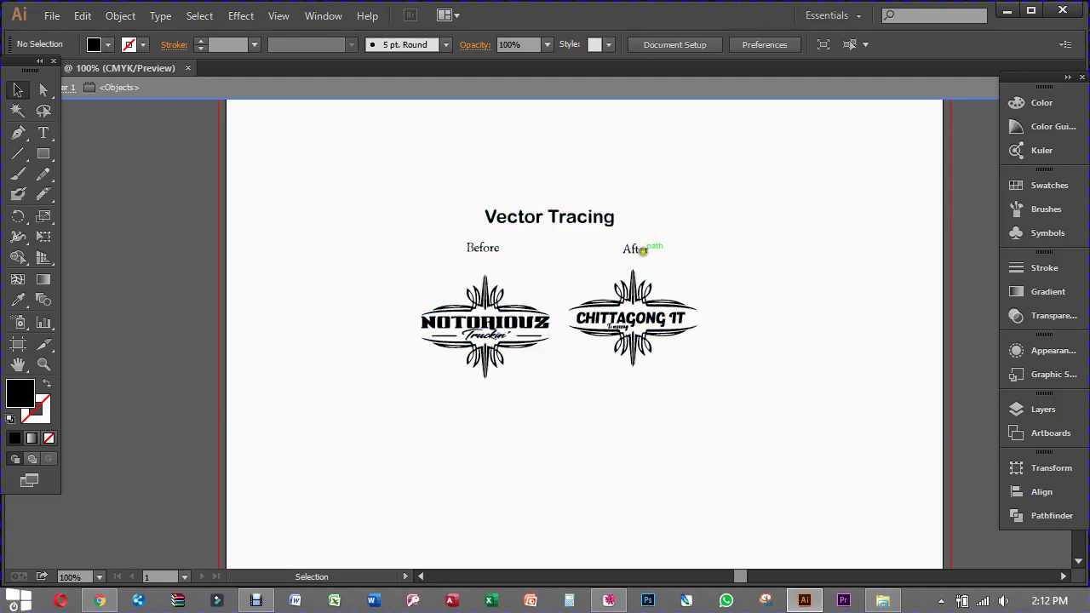
Delete the Vector Tracing title and the Before and After labels, undoing an accidental move.
left_click(642, 248)
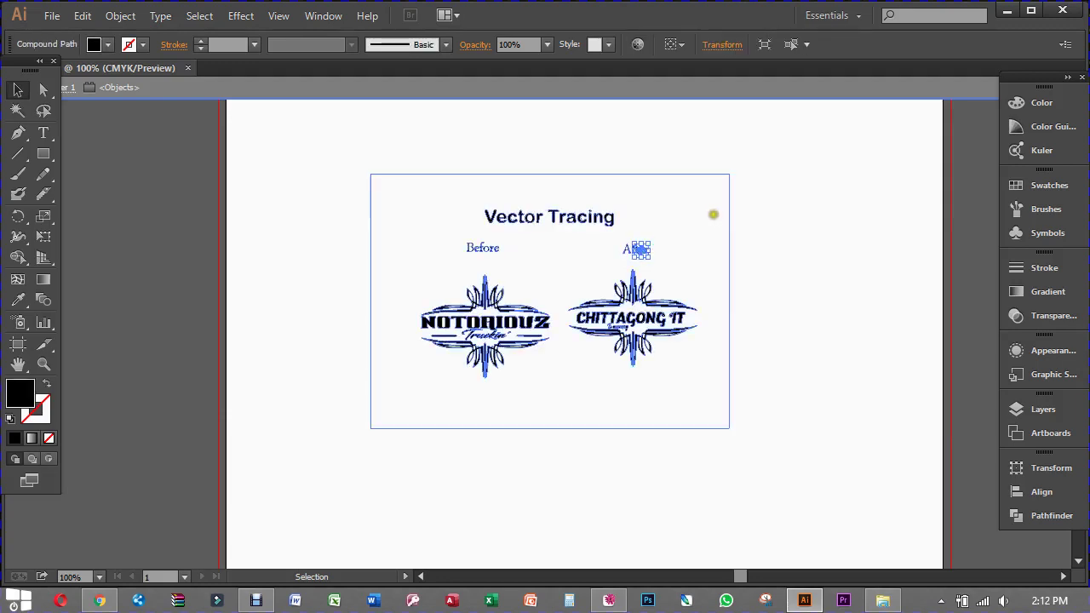
left_click_drag(639, 249, 659, 179)
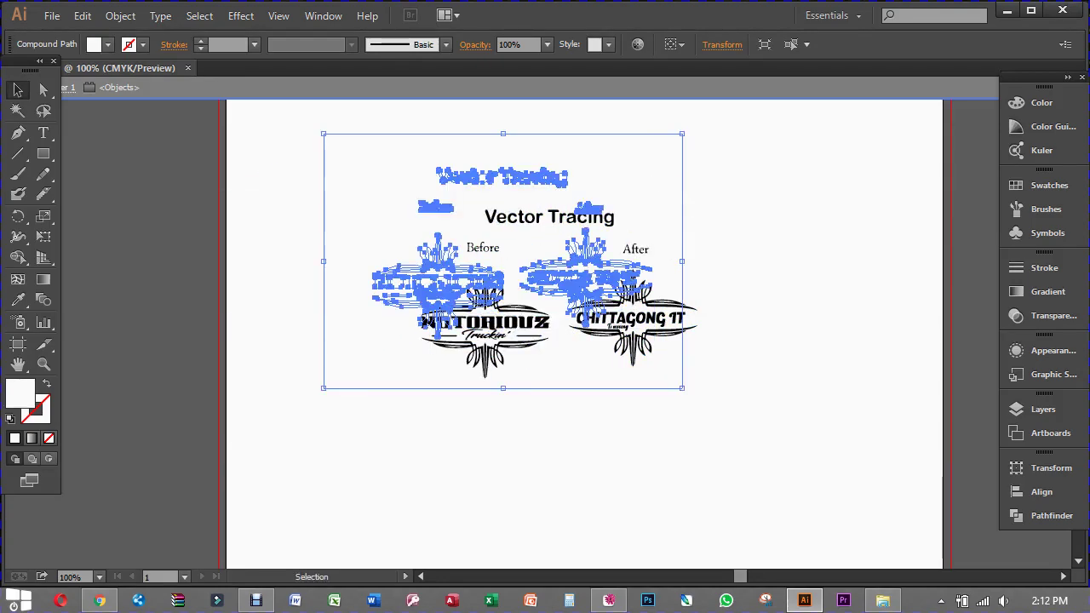
key("ctrl+shift+a")
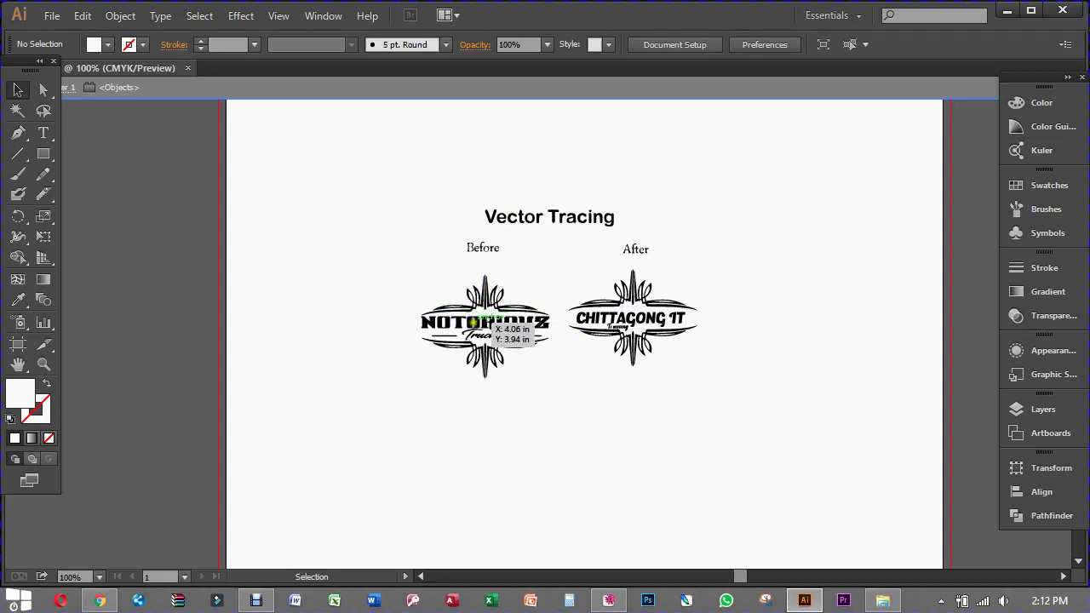
left_click_drag(458, 184, 676, 265)
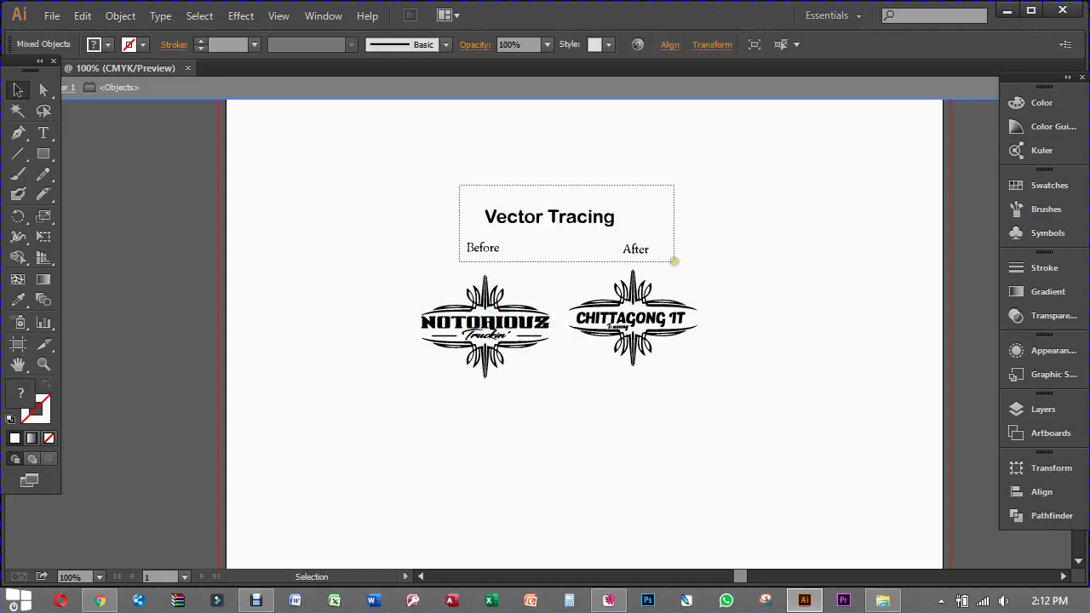
key("Delete")
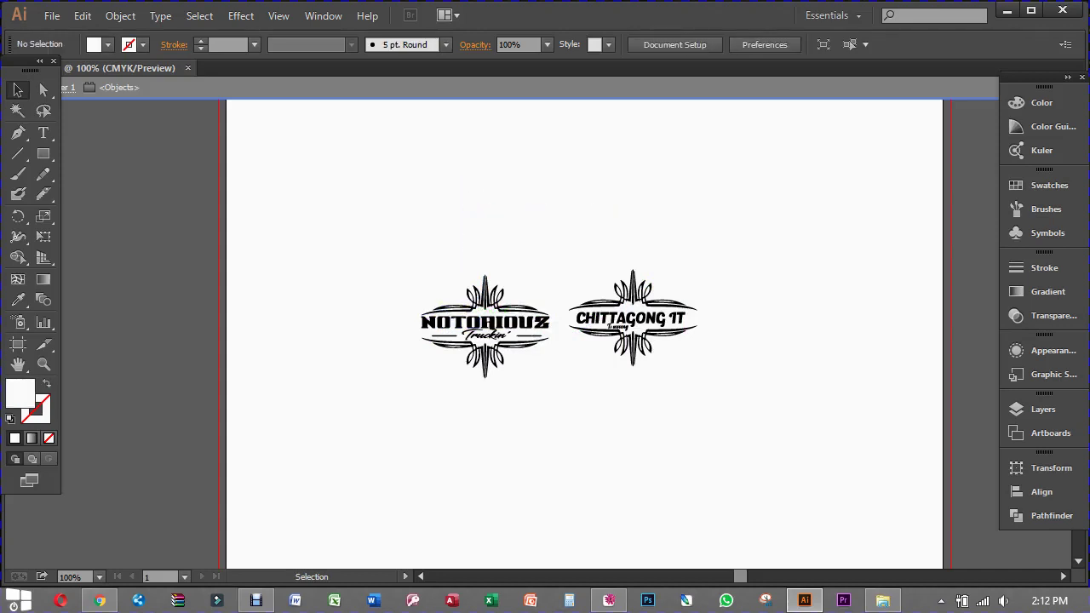
Delete the CHITTAGONG IT logo, then zoom in on NOTORIOUZ and select its letter I.
left_click_drag(738, 248, 562, 397)
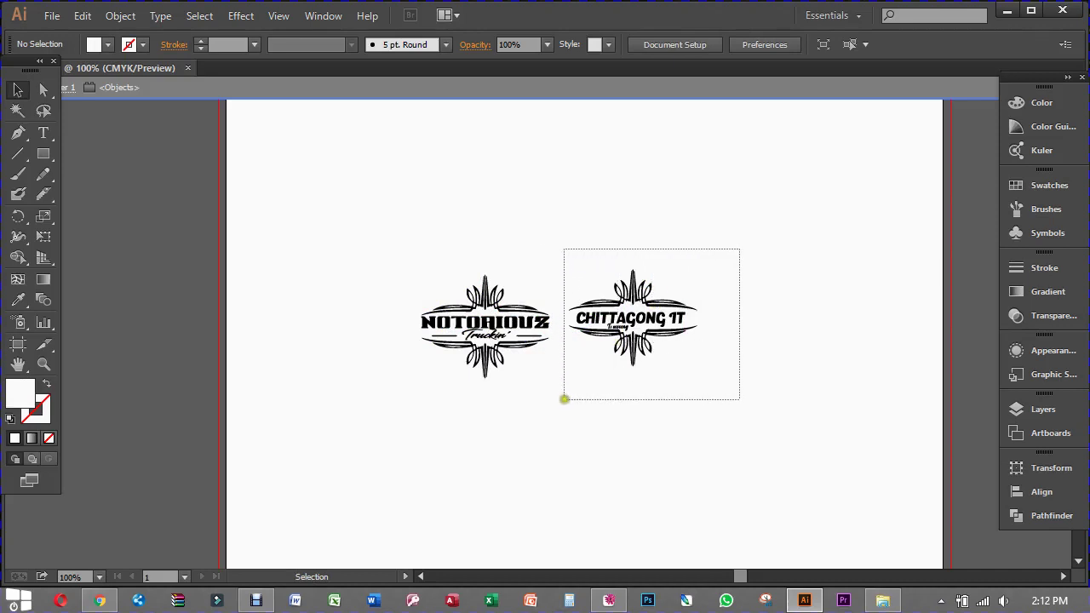
key("Delete")
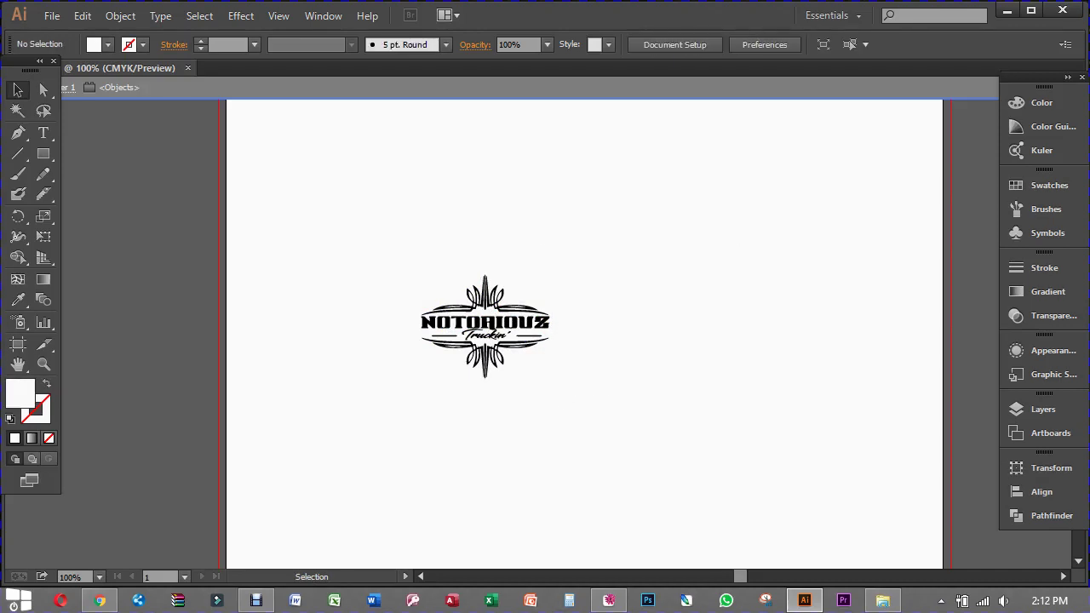
key("ctrl+plus")
key("ctrl+plus")
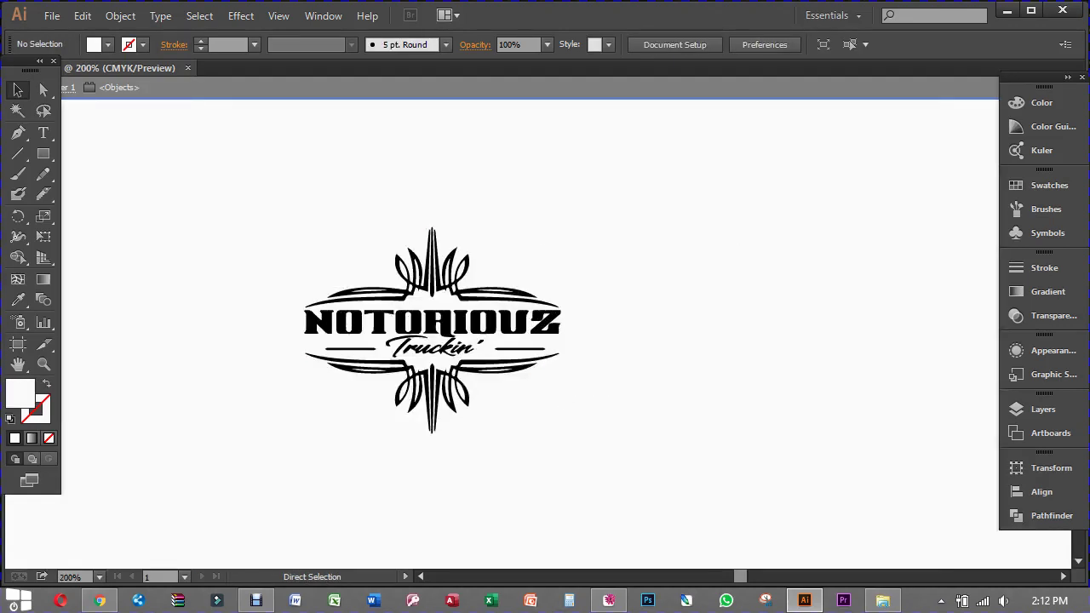
key("ctrl+plus")
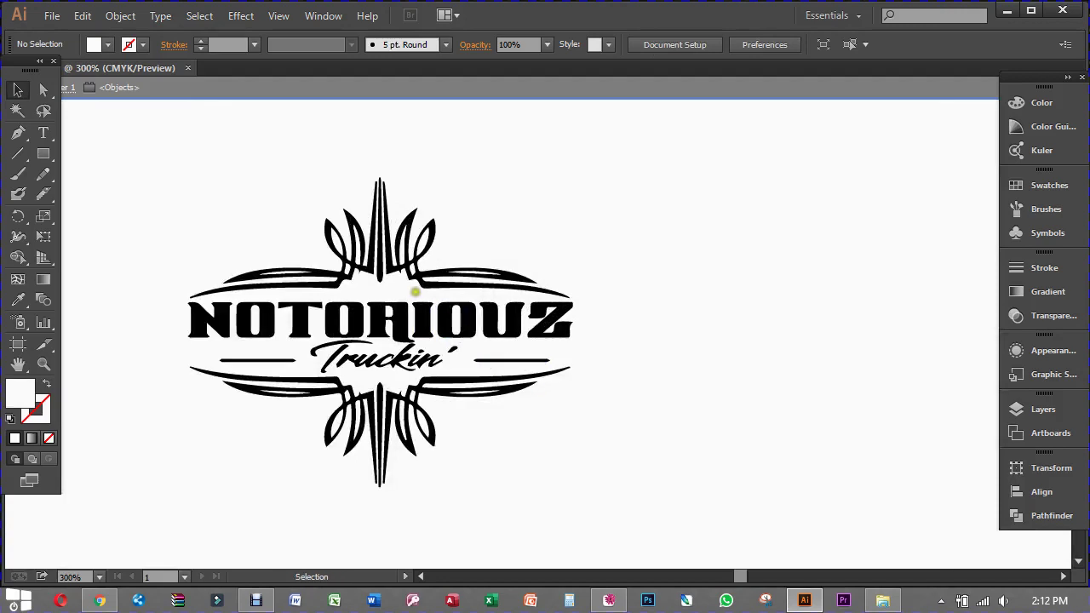
left_click(426, 315)
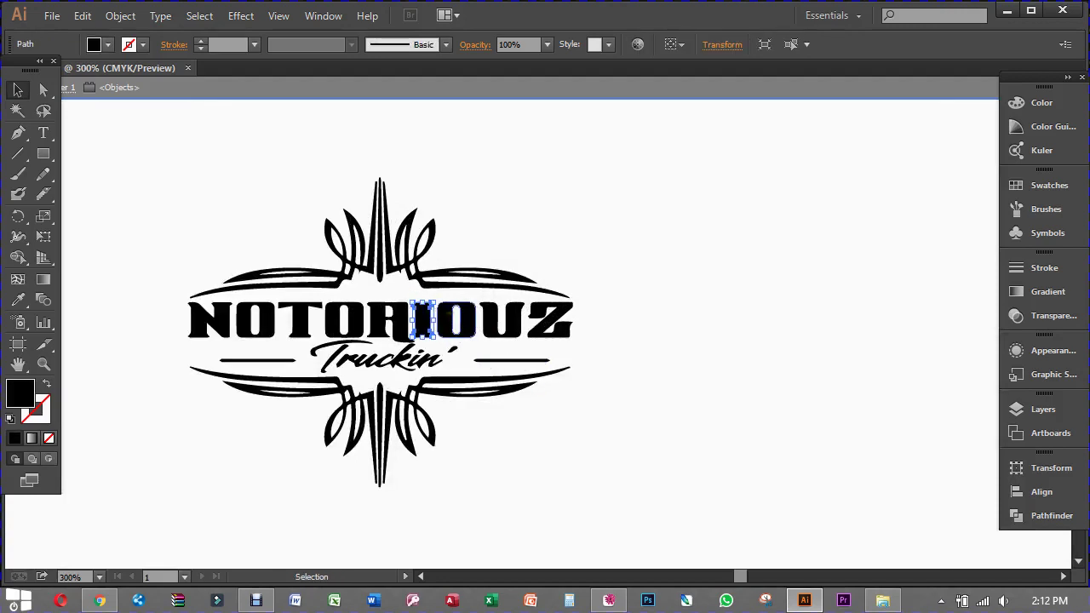
key("ctrl+plus")
key("ctrl+plus")
key("ctrl+plus")
key("ctrl+plus")
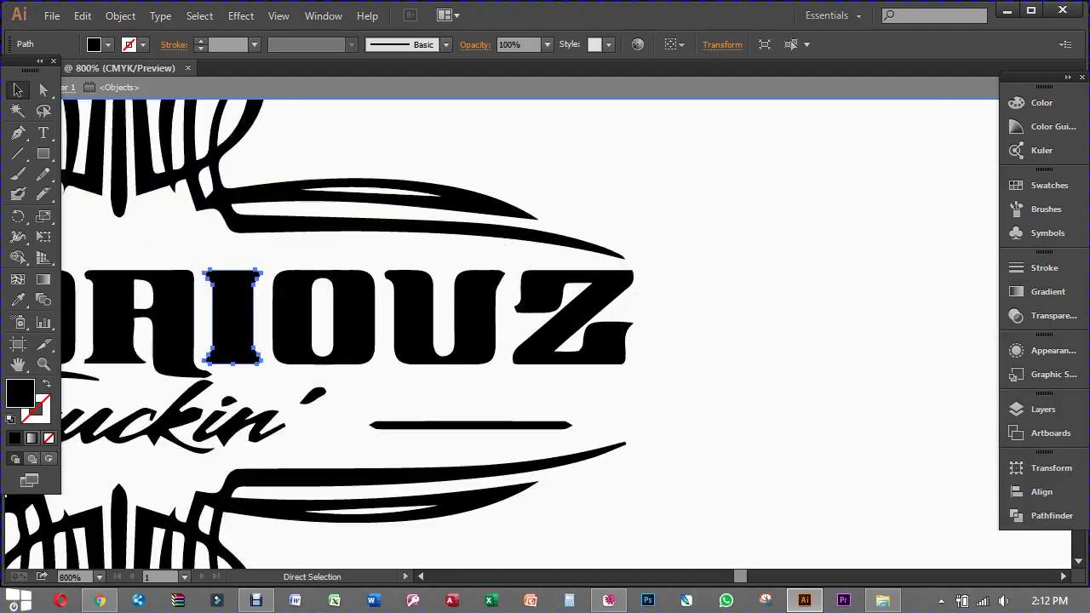
key("ctrl+plus")
key("ctrl+plus")
key("ctrl+plus")
key("ctrl+plus")
key("ctrl+plus")
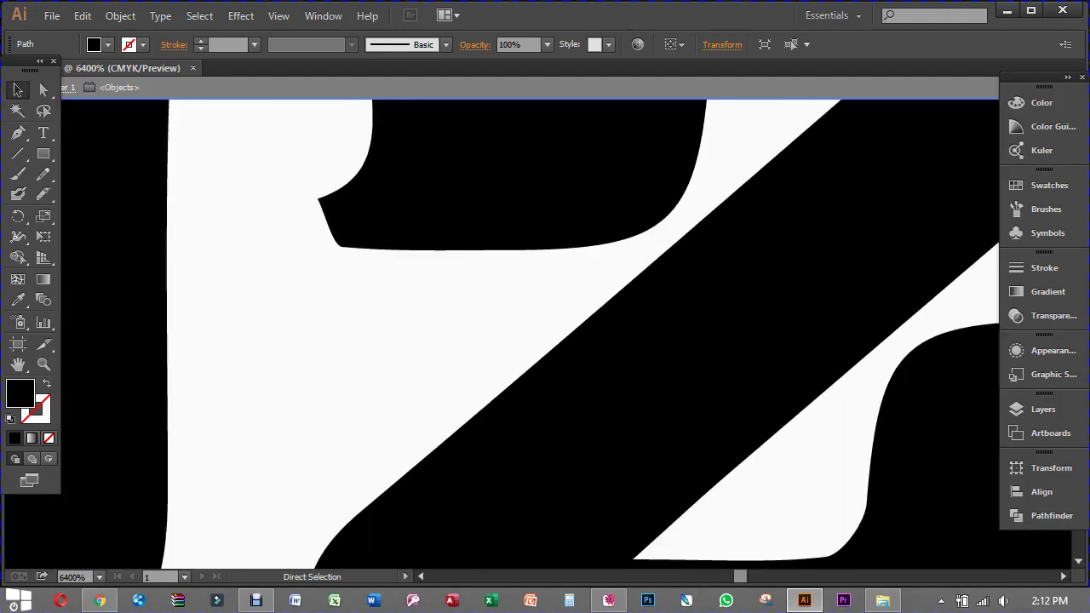
key("ctrl+minus")
key("ctrl+minus")
key("ctrl+minus")
key("ctrl+minus")
key("ctrl+minus")
key("ctrl+minus")
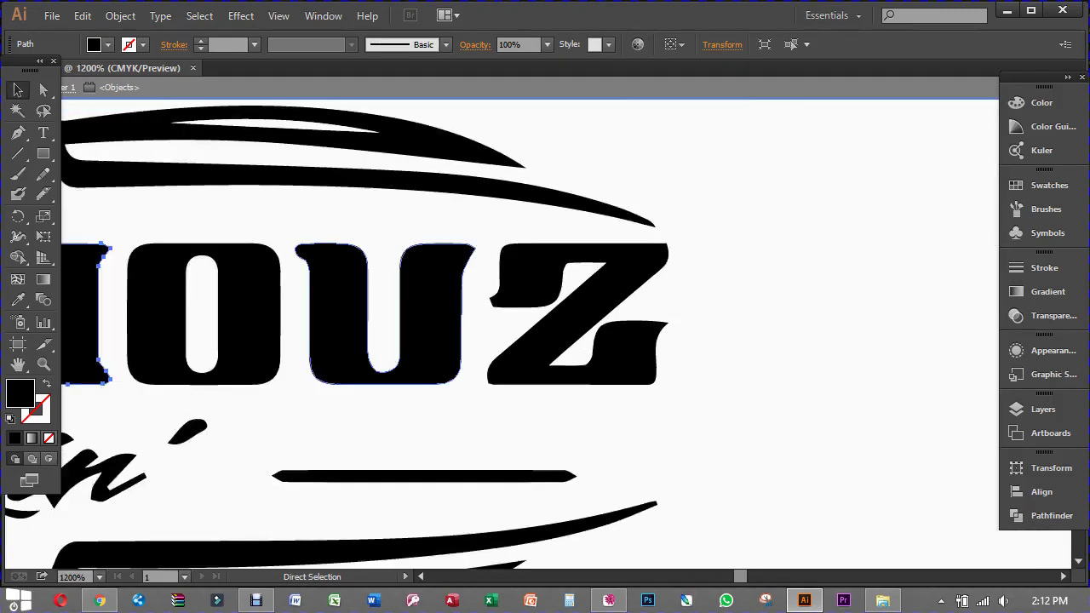
key("ctrl+minus")
key("ctrl+minus")
key("ctrl+minus")
key("ctrl+minus")
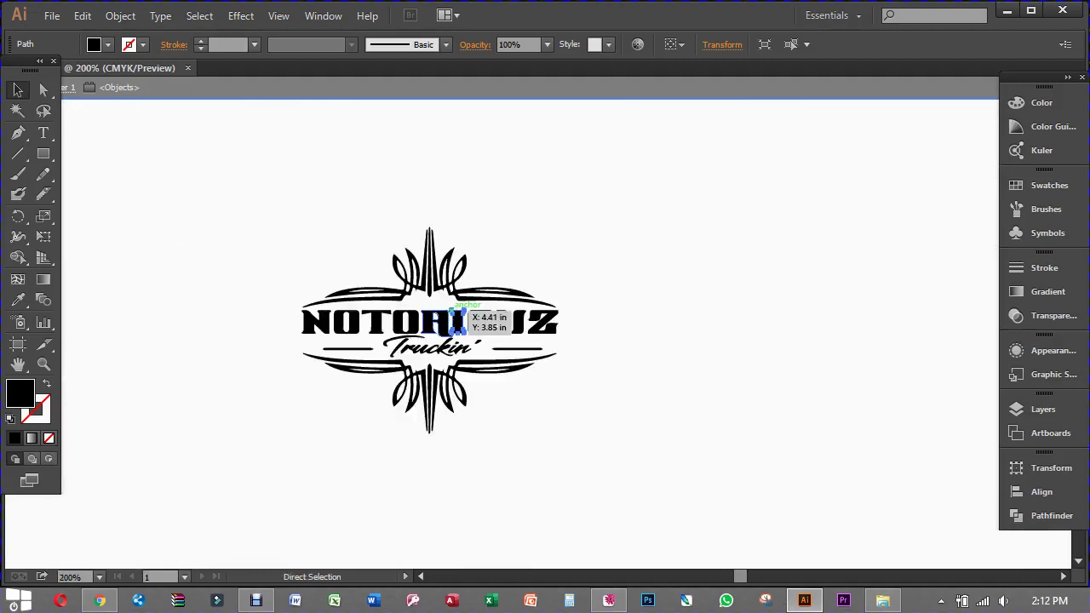
key("ctrl+plus")
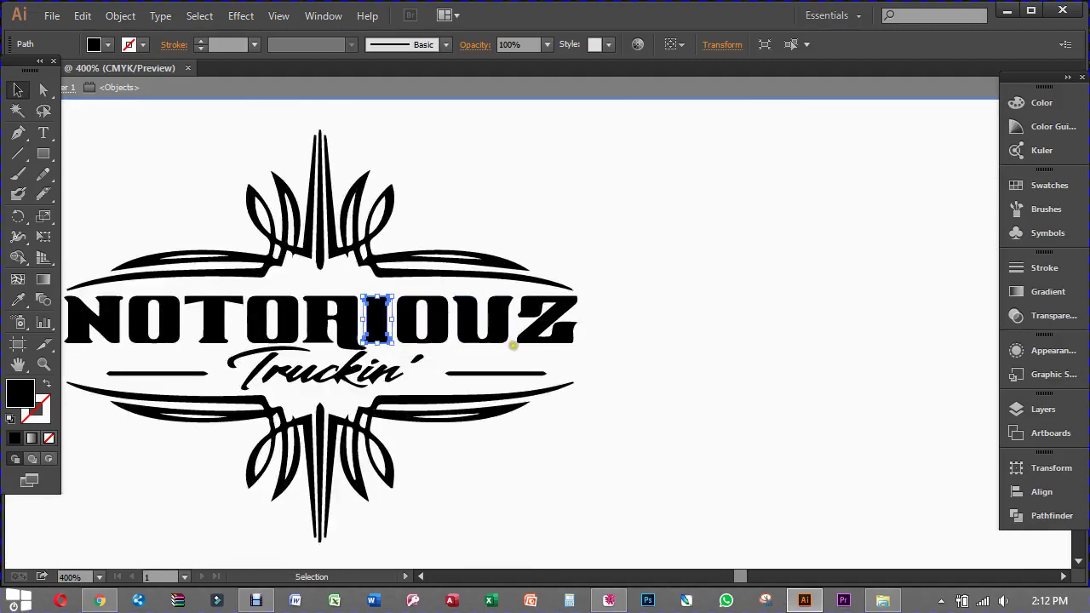
Fill the U of NOTORIOUZ with CMYK Red, after briefly trying yellow.
left_click(504, 325)
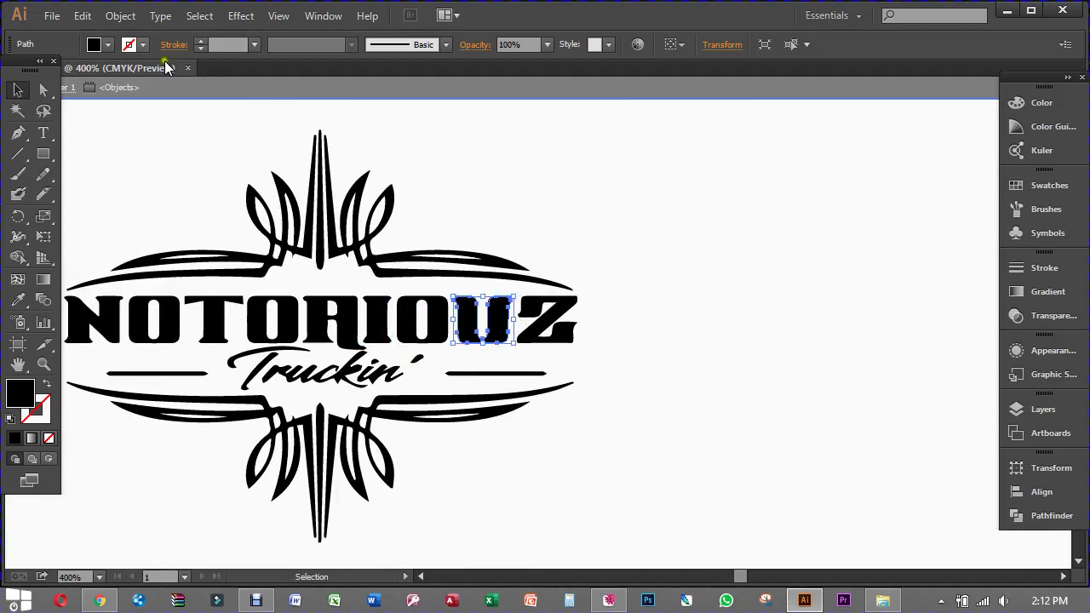
left_click(108, 44)
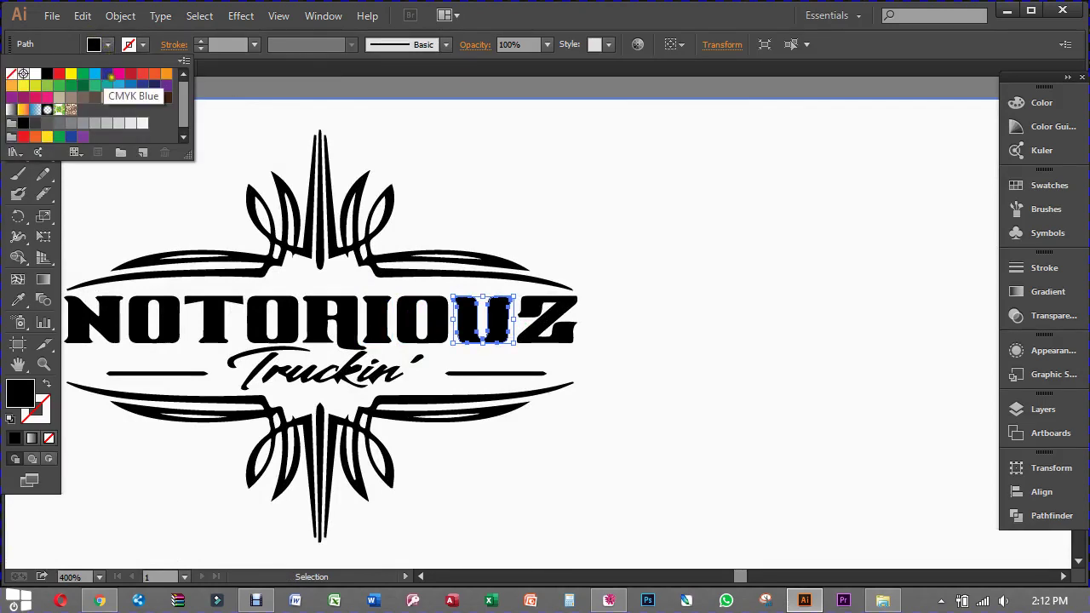
left_click(58, 75)
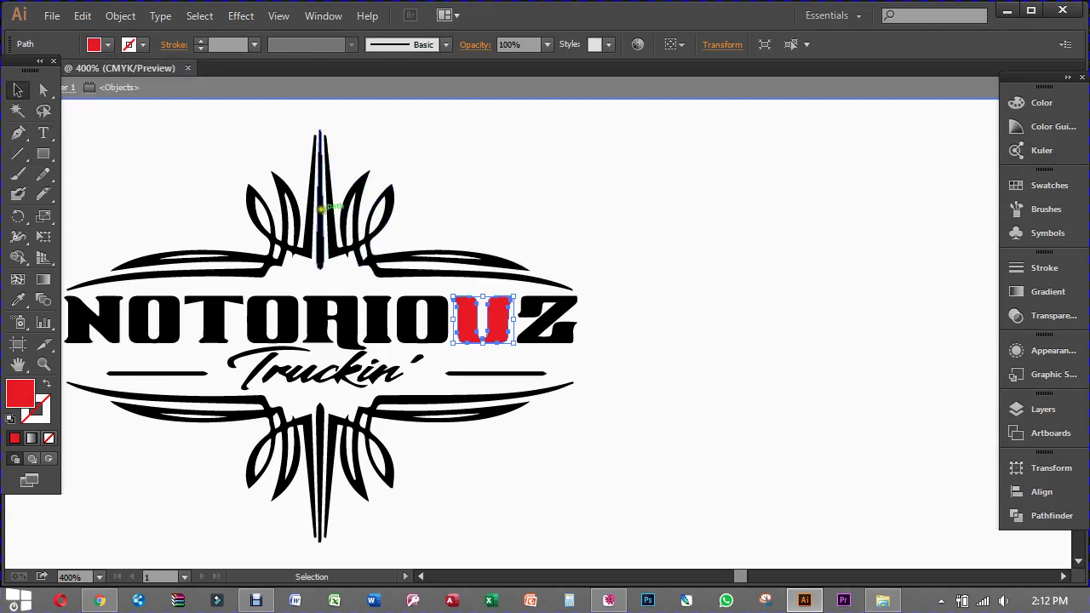
left_click(92, 45)
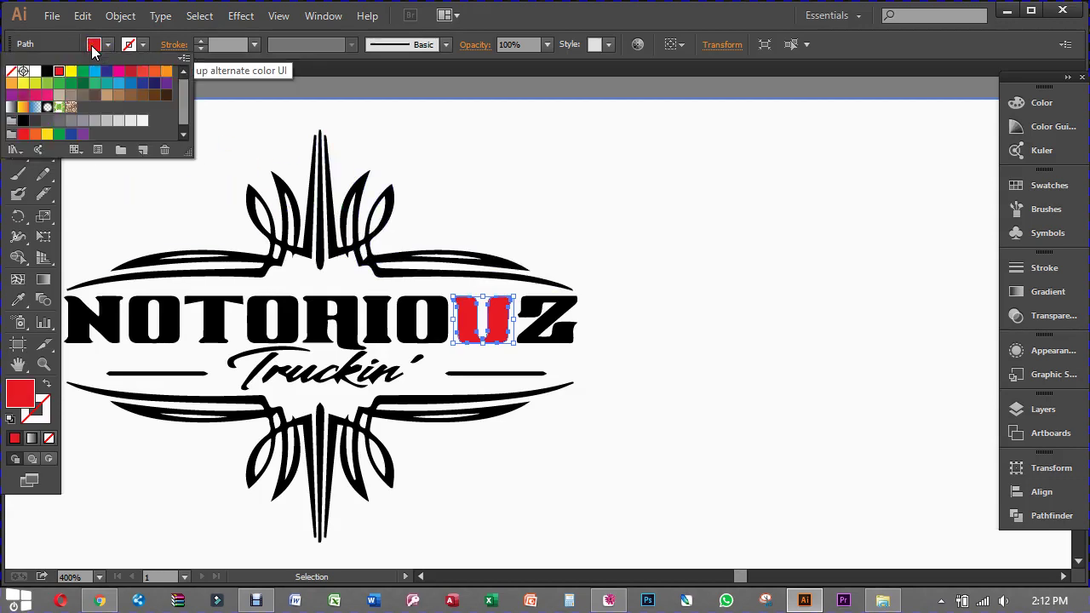
left_click(70, 72)
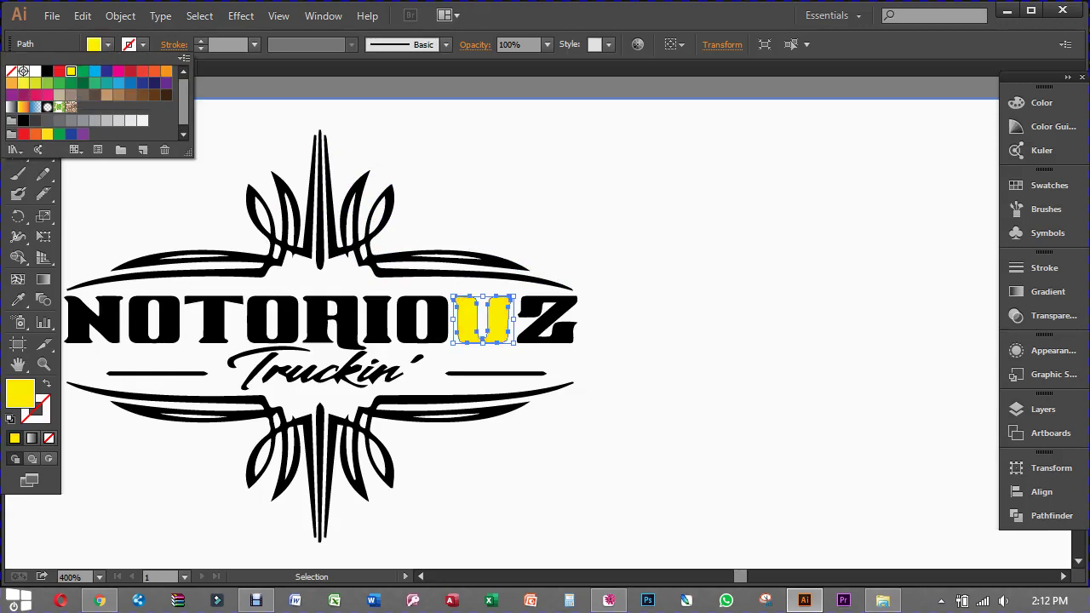
left_click(393, 196)
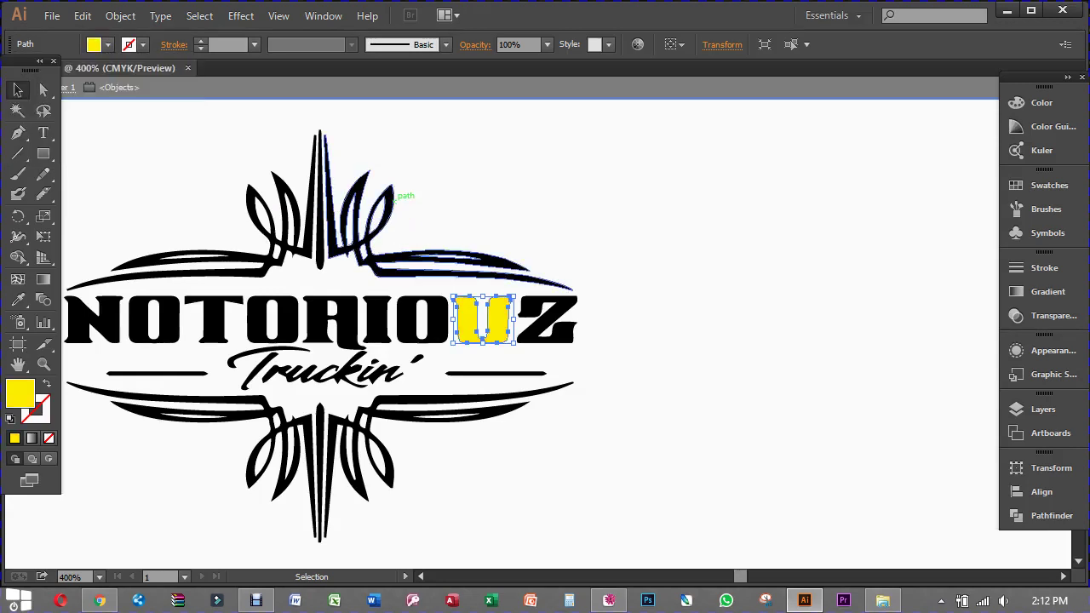
left_click(107, 44)
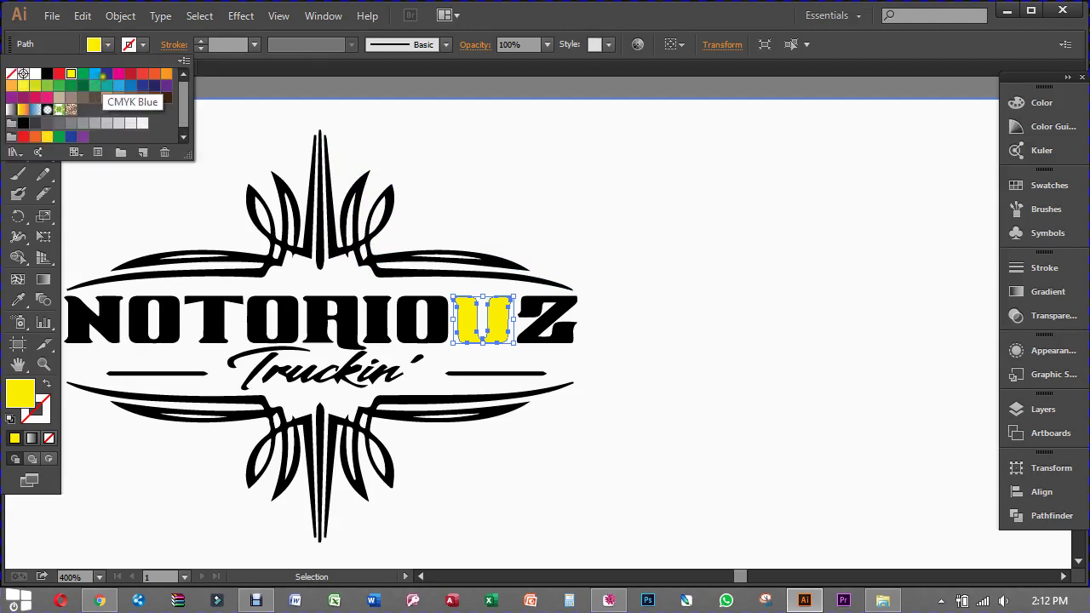
left_click(131, 73)
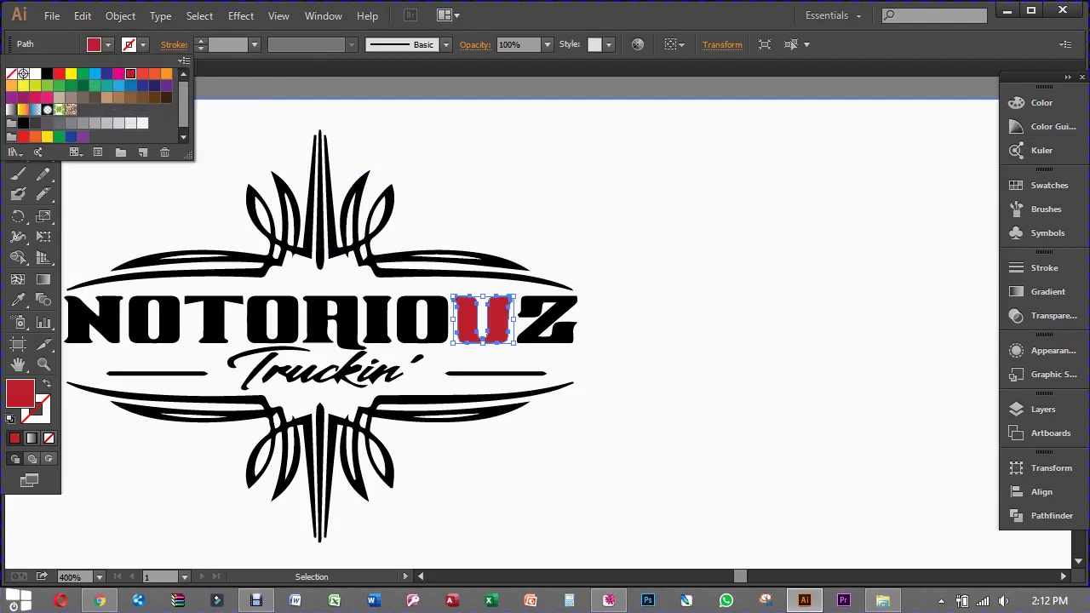
Fill the upper-right pinstripe flourish orange, then exit isolation mode and deselect.
left_click(340, 206)
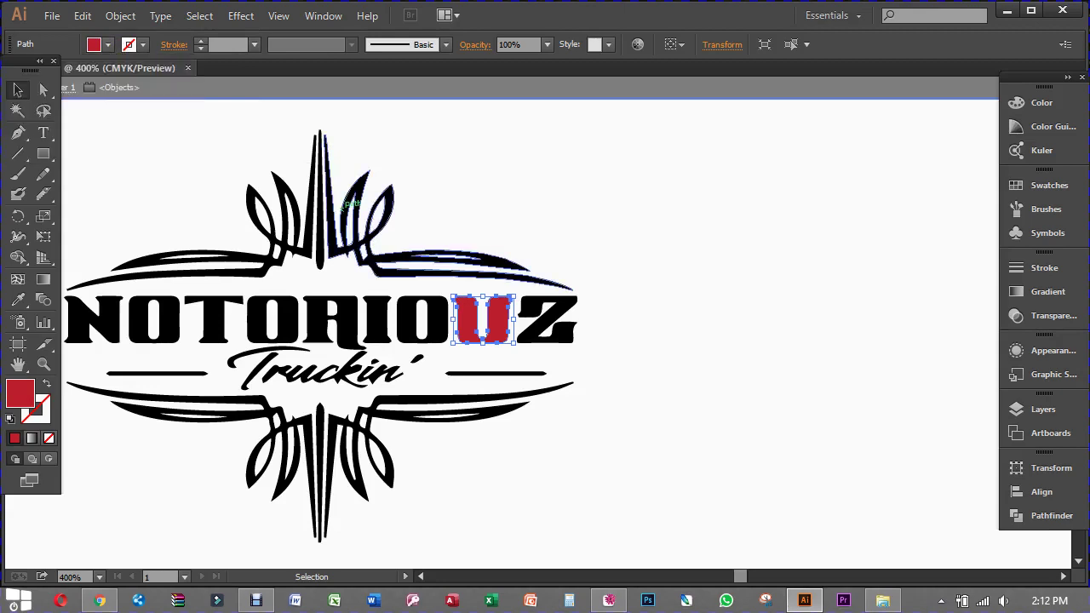
double_click(341, 206)
left_click(342, 206)
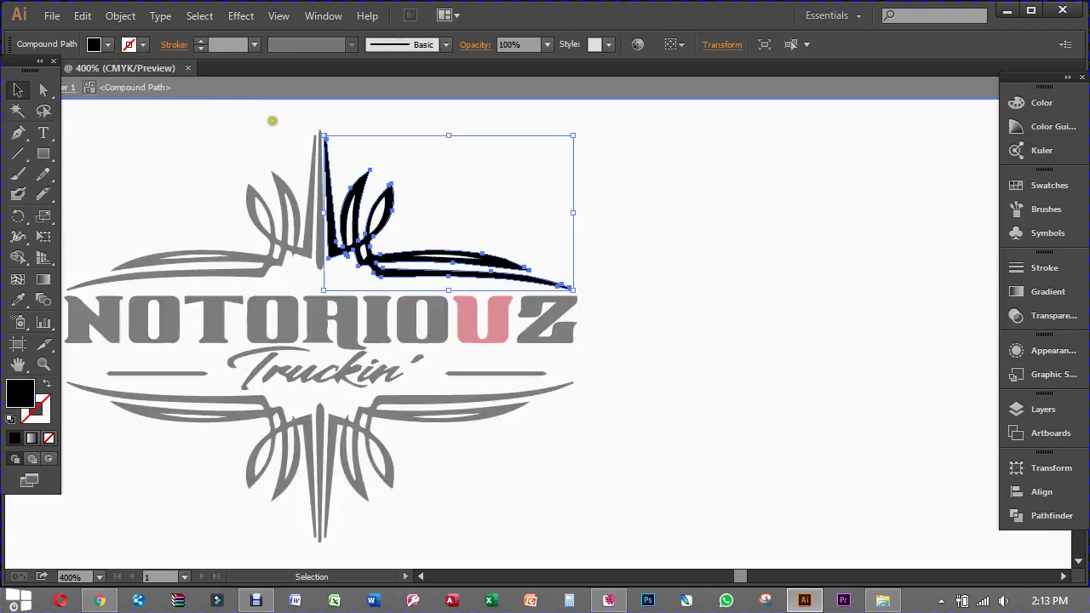
left_click(109, 45)
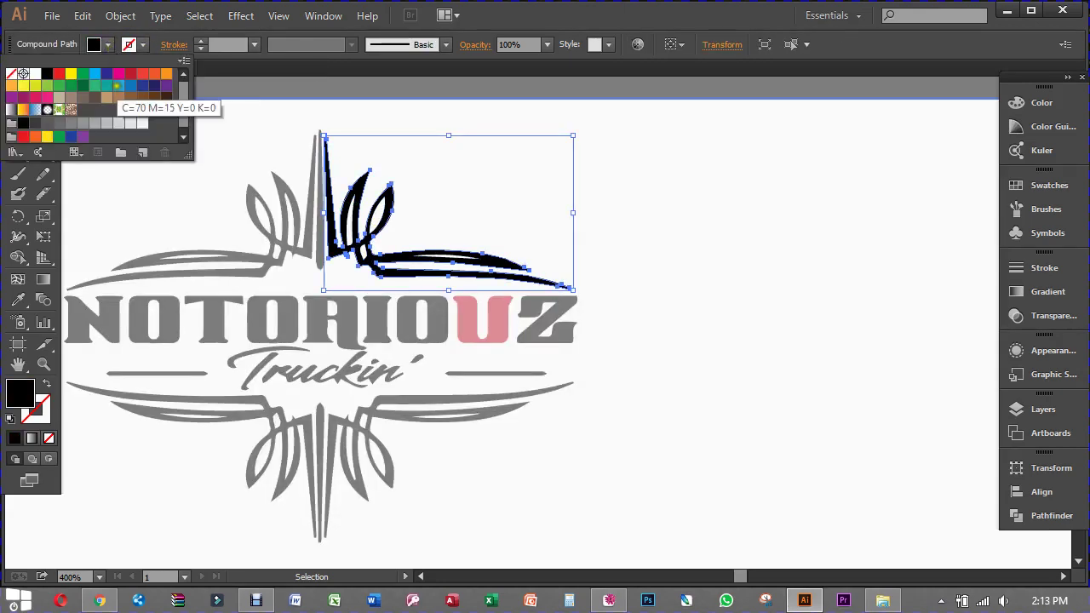
left_click(154, 75)
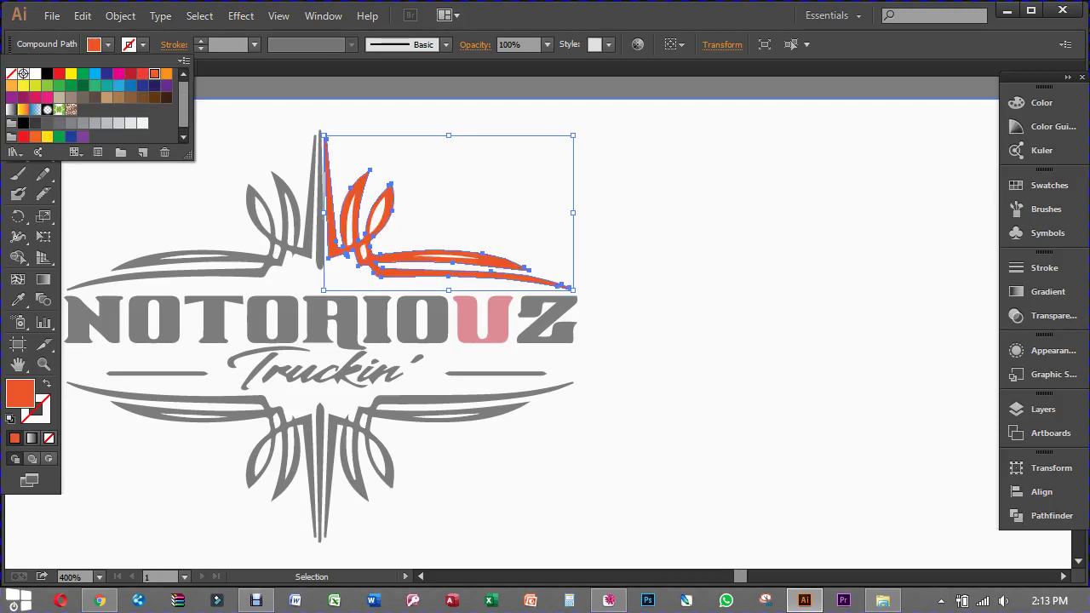
left_click(696, 223)
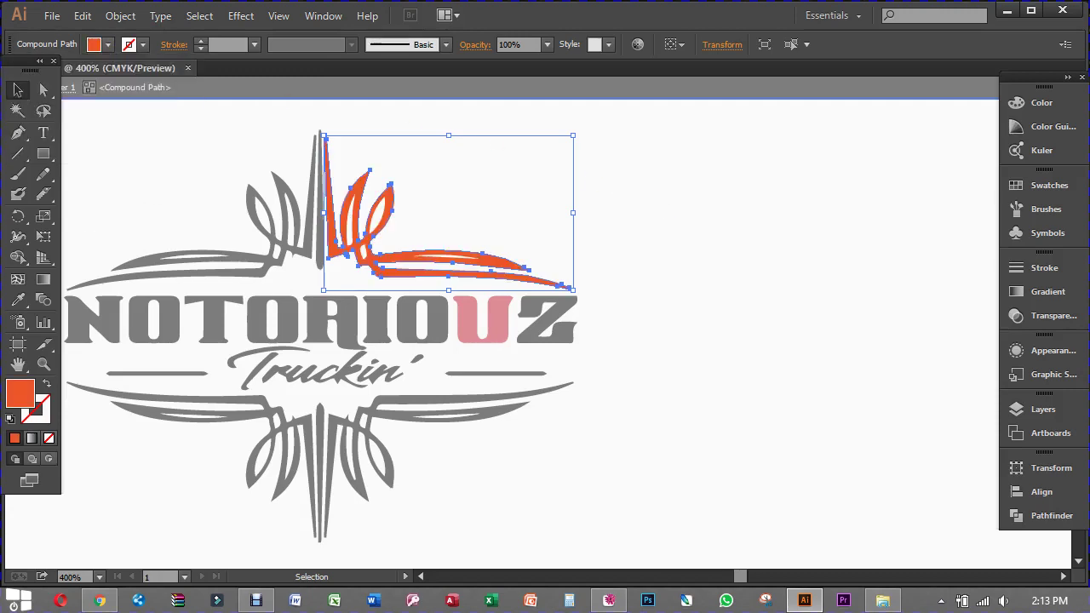
key("Escape")
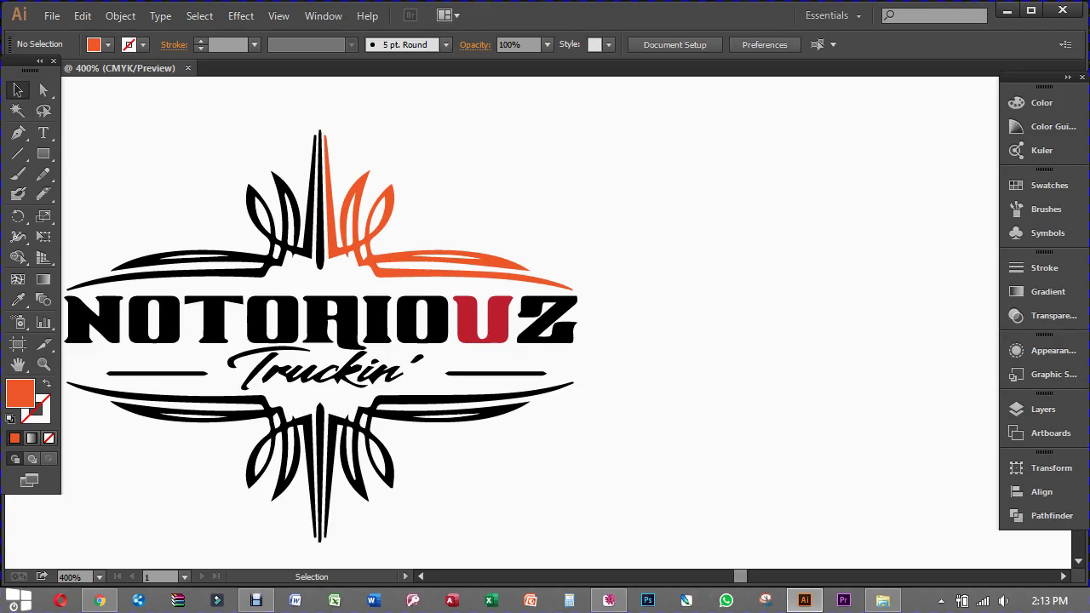
Delete the NOTORIOUZ logo and place the bird picture jpg across the artboard centre.
key("ctrl+a")
key("Delete")
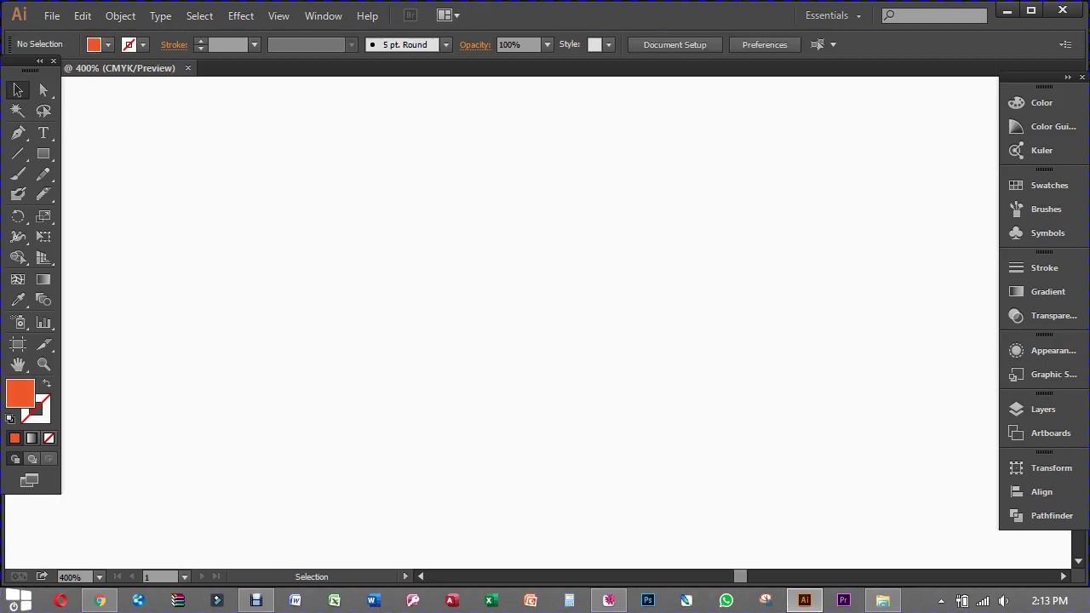
left_click(51, 15)
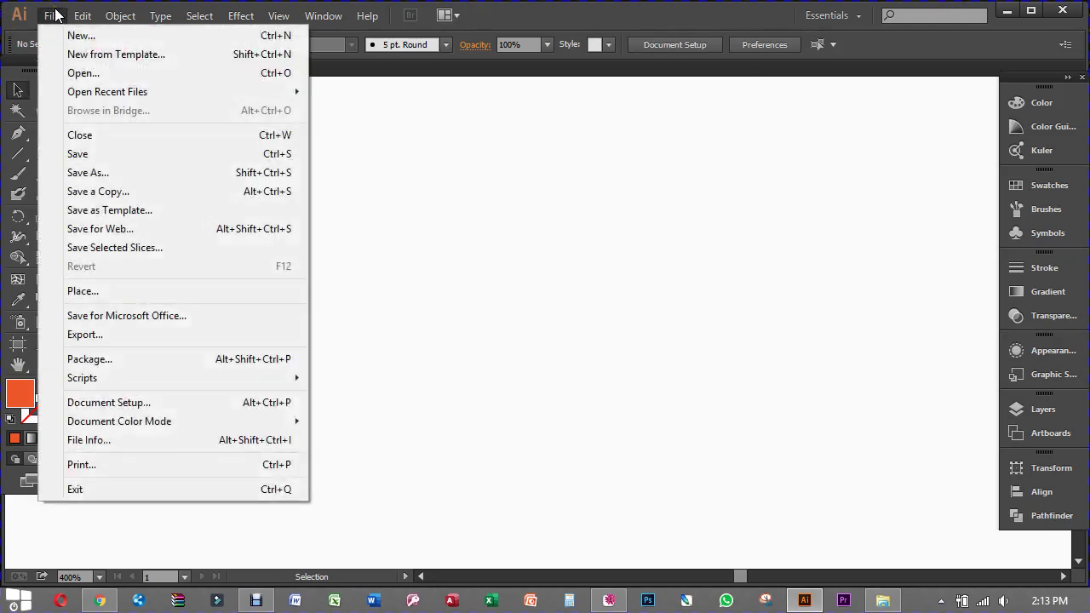
left_click(98, 294)
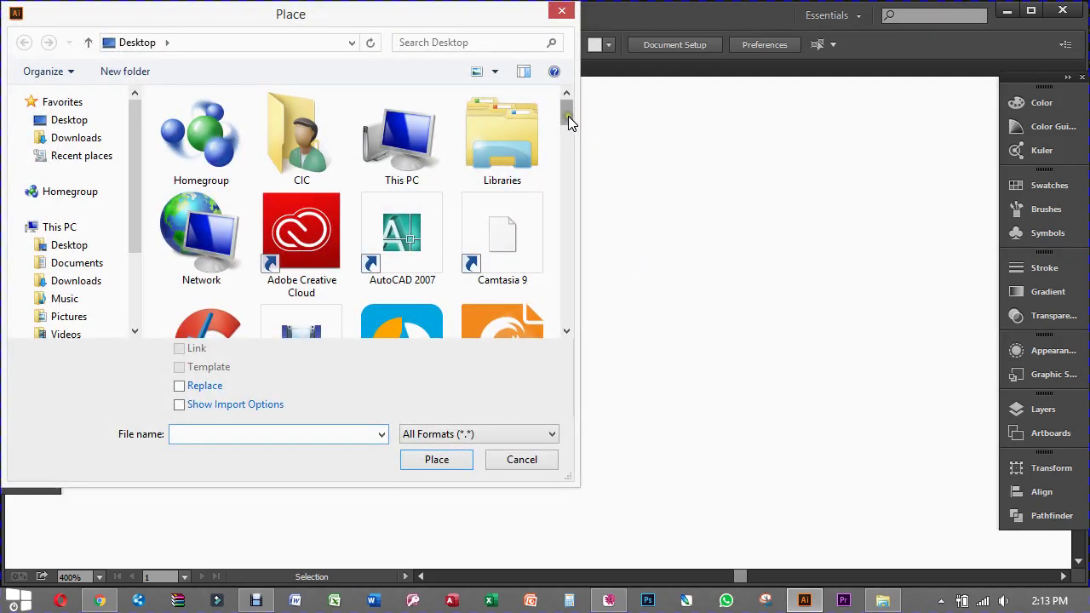
left_click_drag(568, 116, 565, 182)
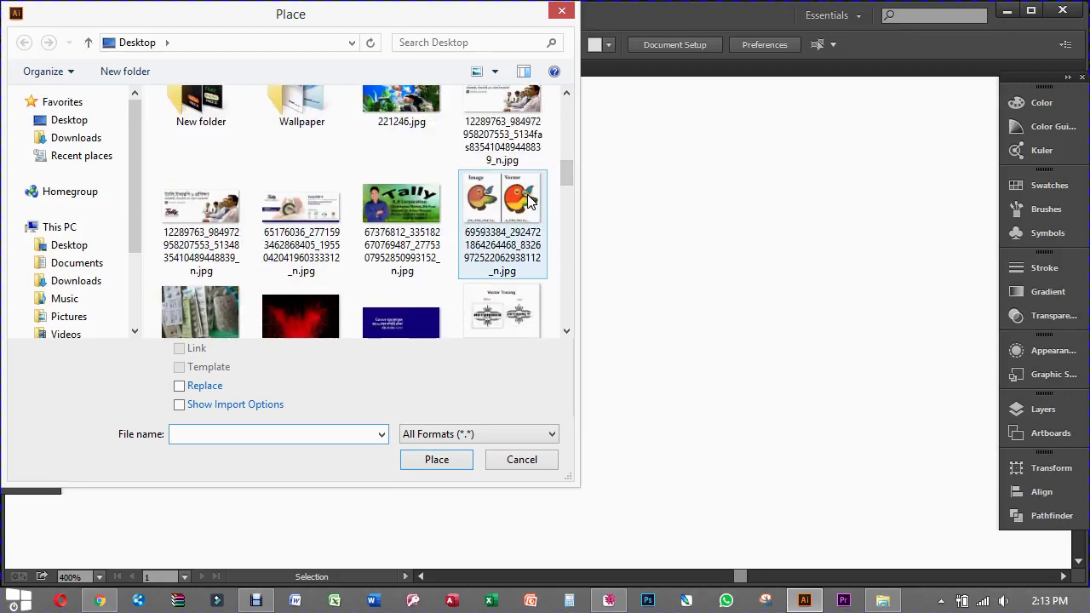
left_click(511, 215)
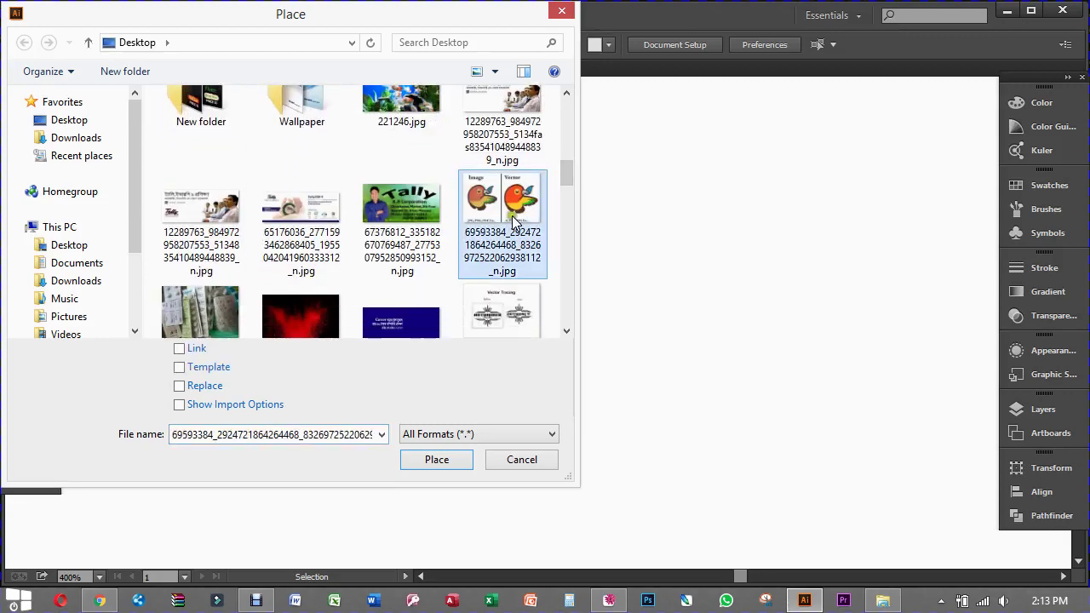
left_click(435, 460)
left_click_drag(378, 175, 716, 392)
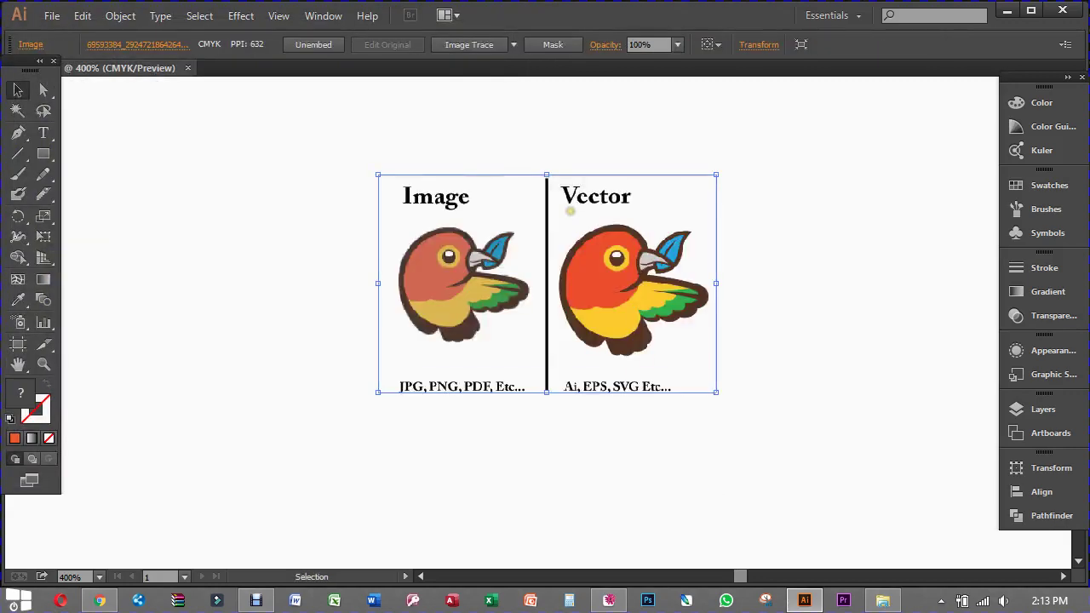
Trace the bird picture with Image Trace Make and Expand, then ungroup it.
left_click(130, 20)
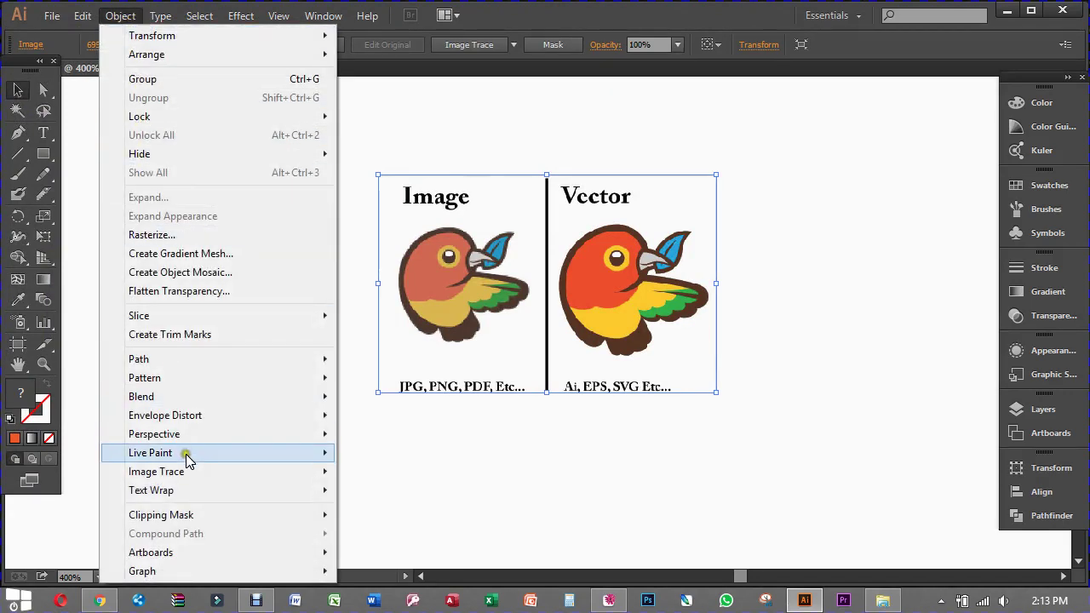
mouse_move(155, 472)
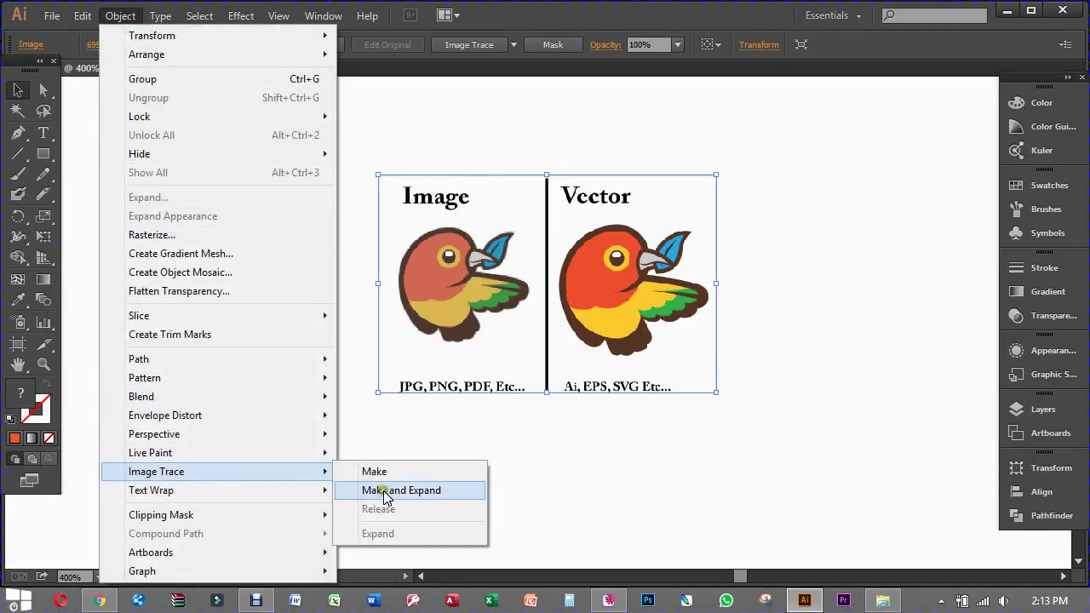
left_click(411, 492)
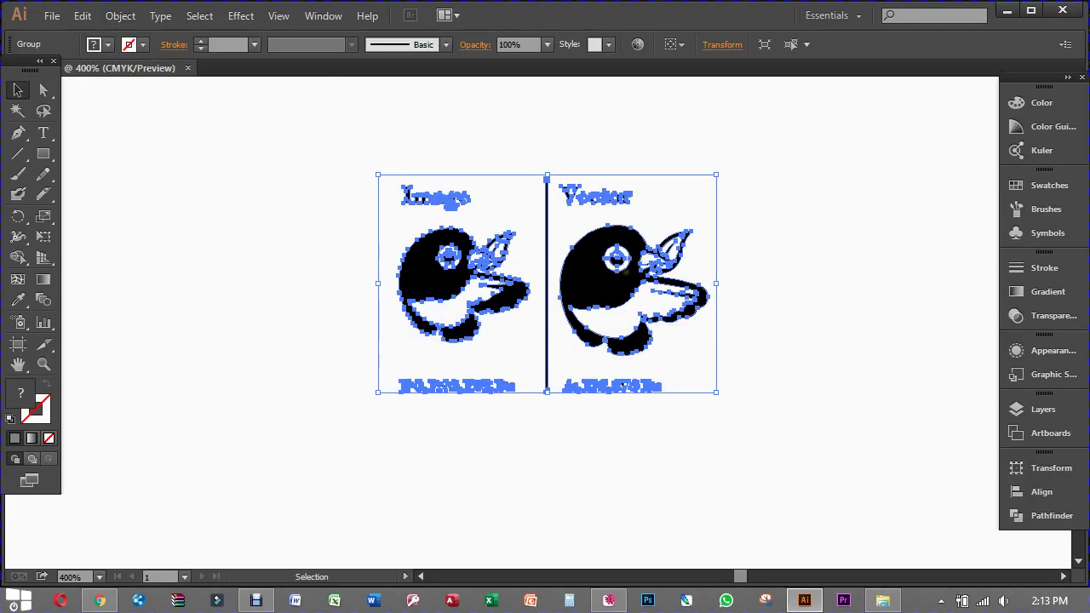
right_click(626, 269)
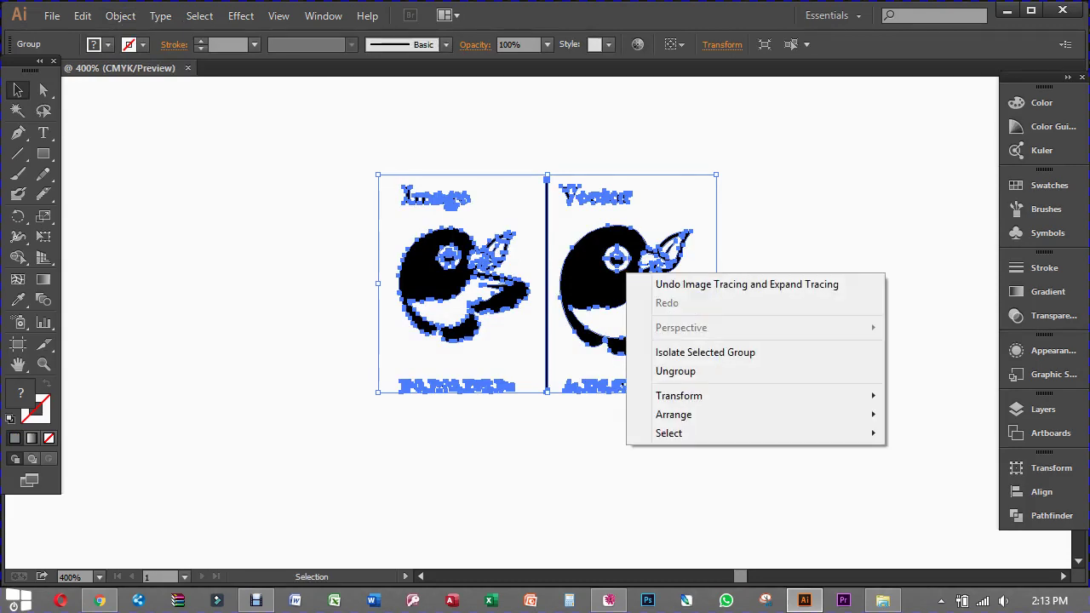
left_click(685, 375)
Check the separate shapes by selecting the vector bird's eye and body, then deselect.
right_click(590, 229)
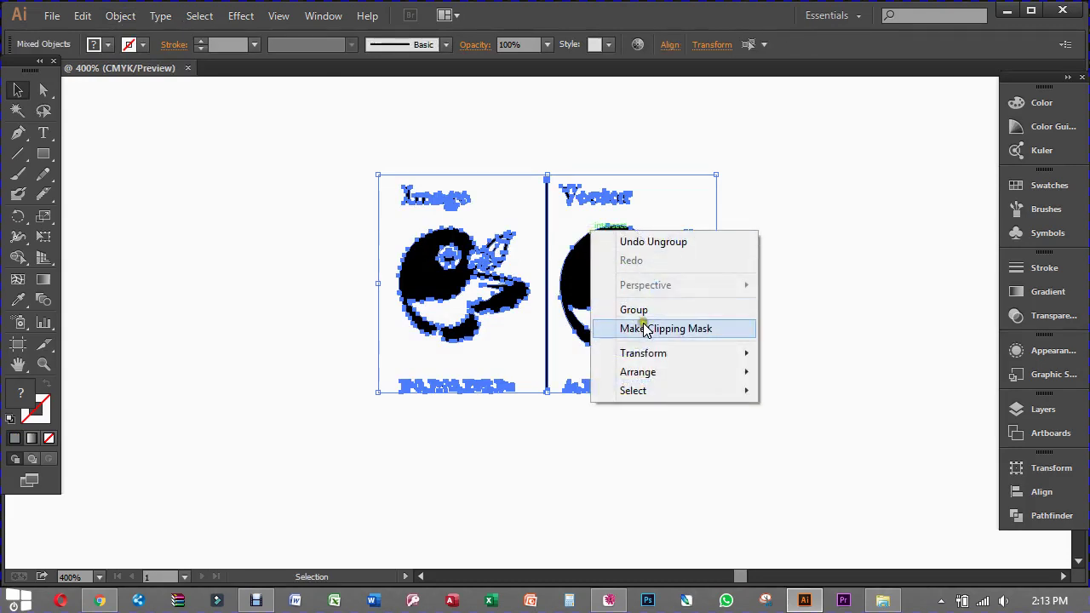
left_click(843, 347)
left_click(618, 256)
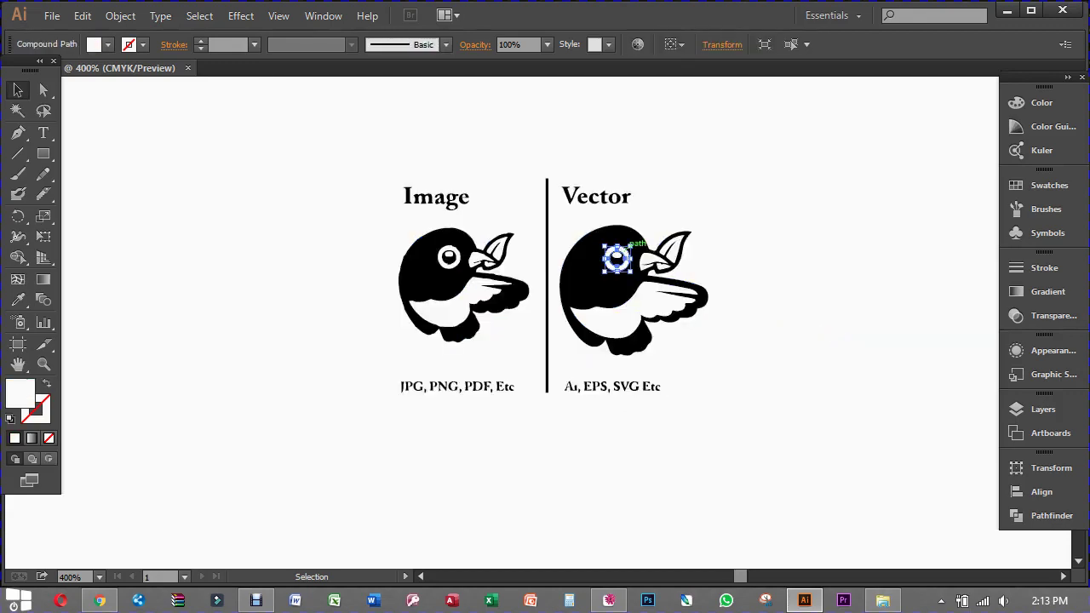
left_click(583, 281)
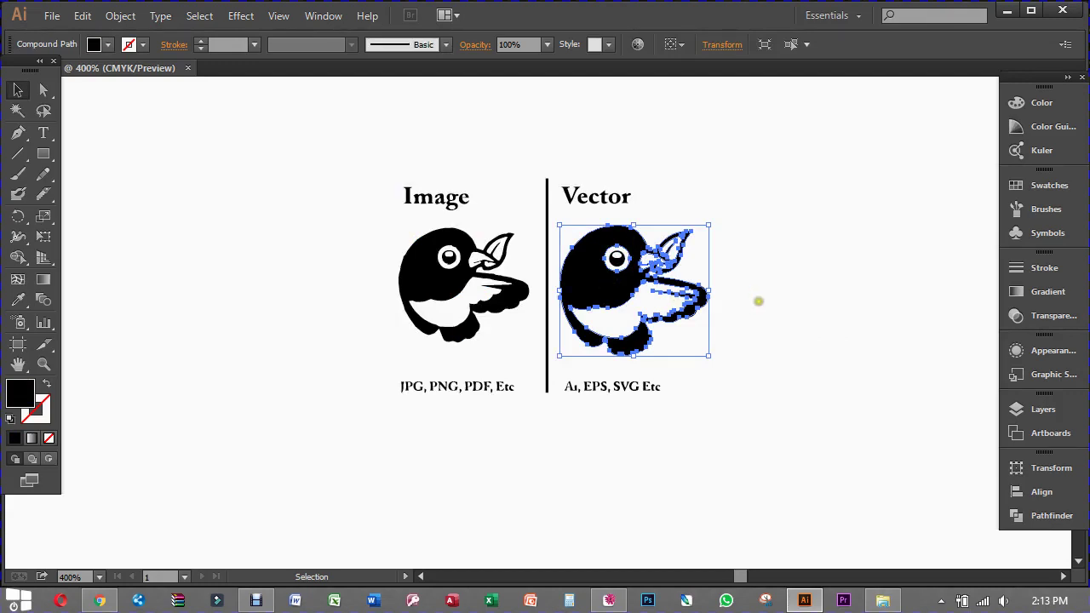
left_click_drag(751, 299, 879, 290)
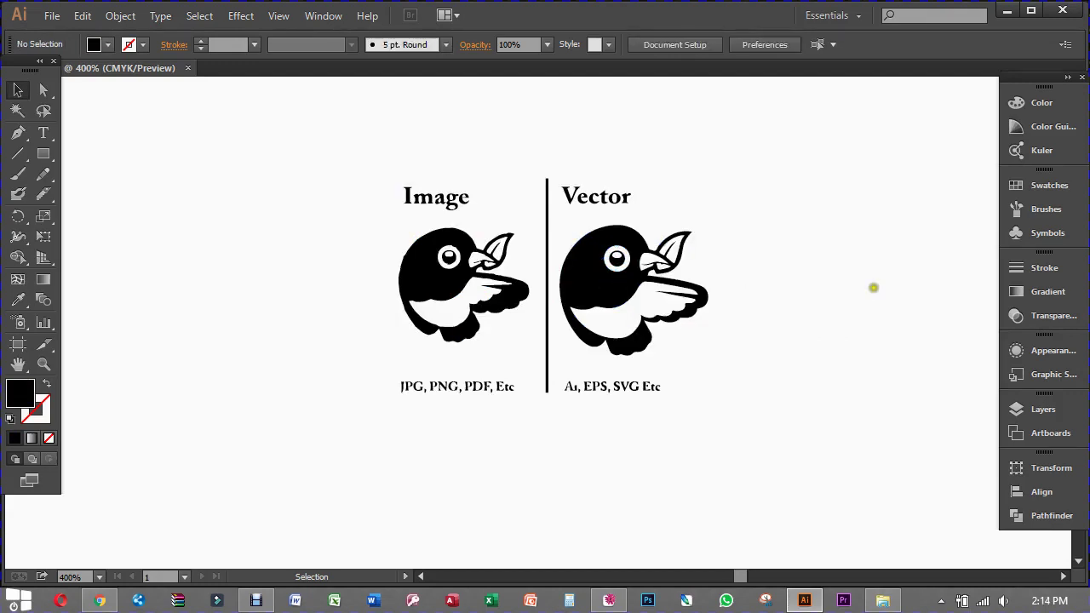
Fill the right-hand vector bird's body with red.
left_click(618, 283)
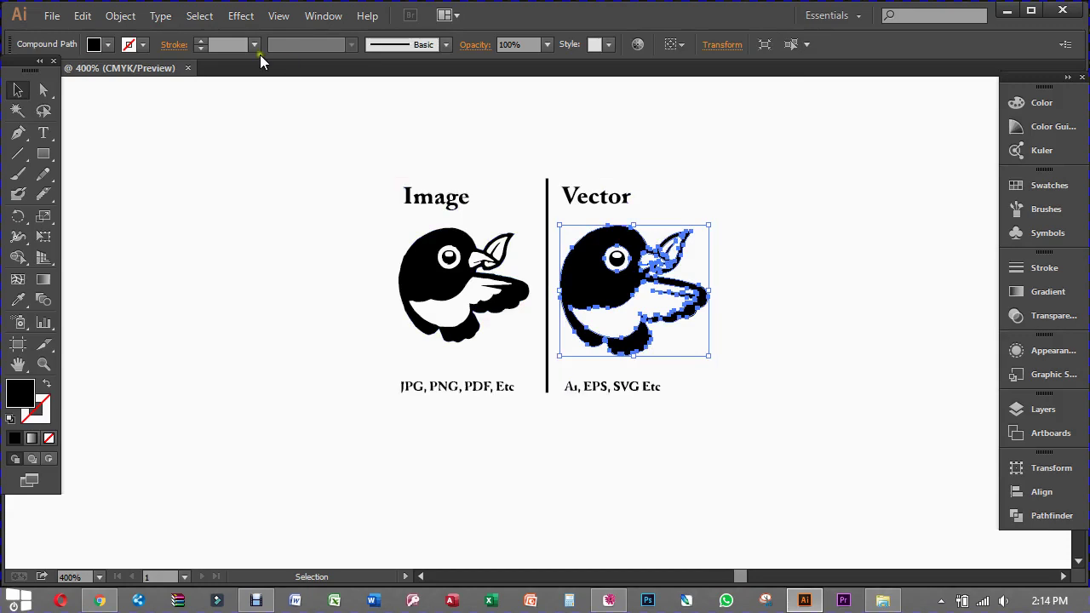
left_click(108, 46)
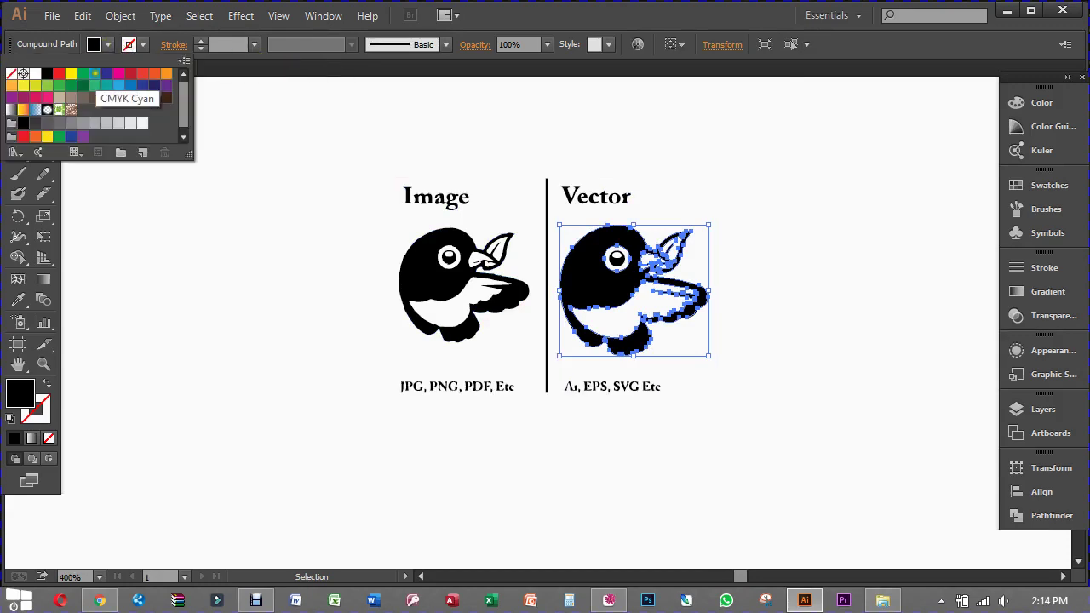
left_click(59, 74)
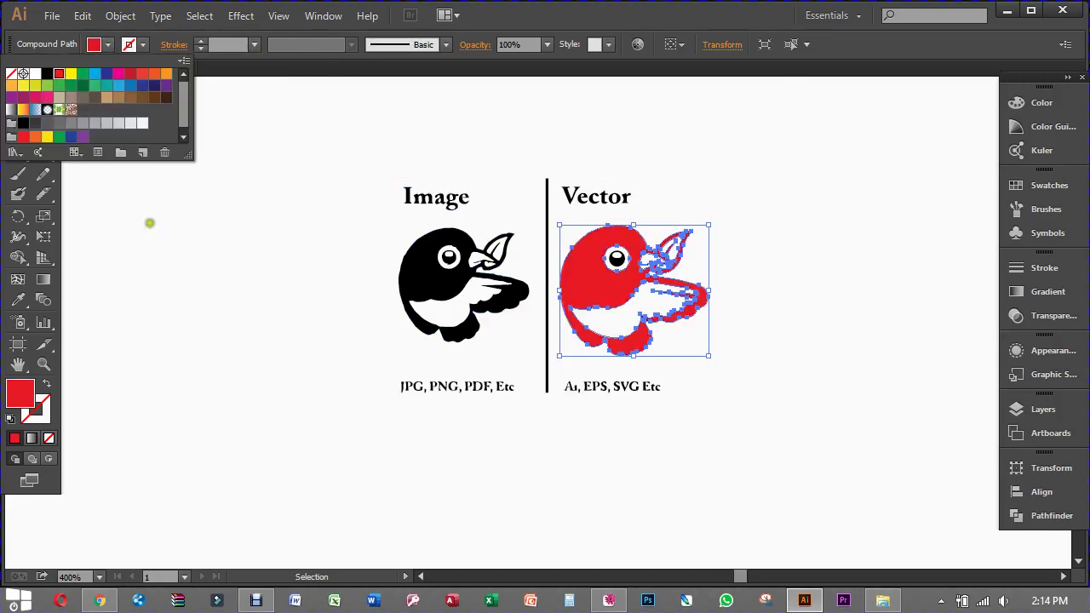
left_click(161, 297)
left_click(506, 499)
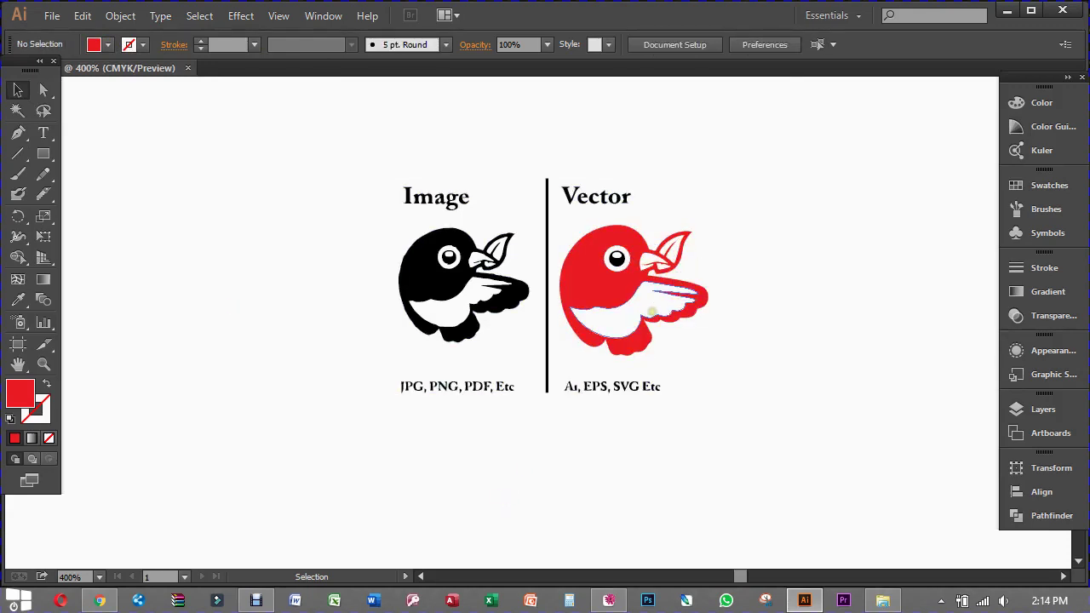
Fill the red bird's white wing with yellow.
left_click(649, 308)
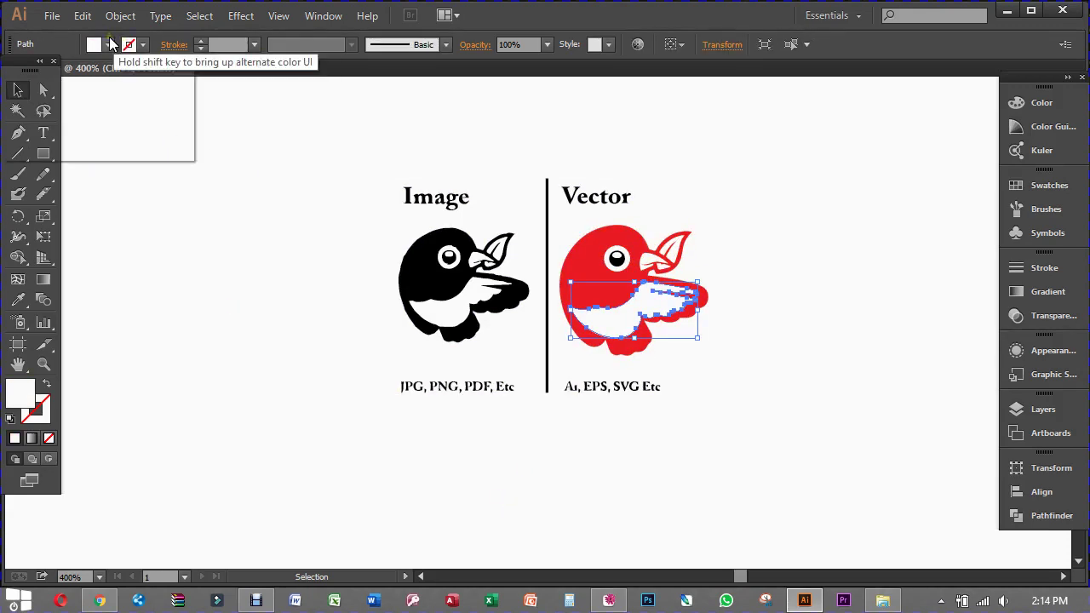
left_click(109, 44)
left_click(70, 75)
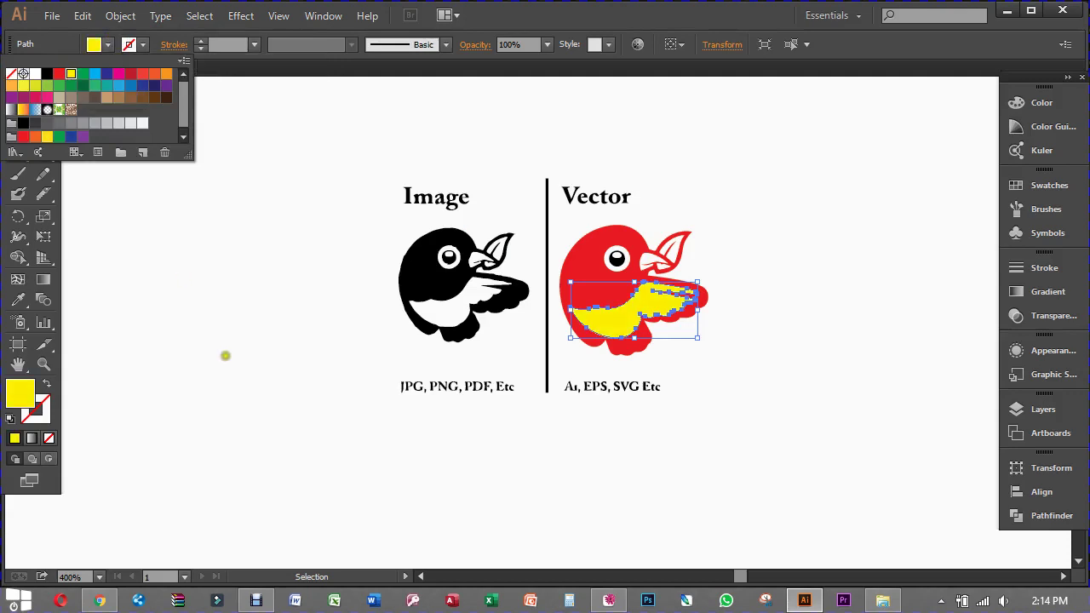
left_click(226, 356)
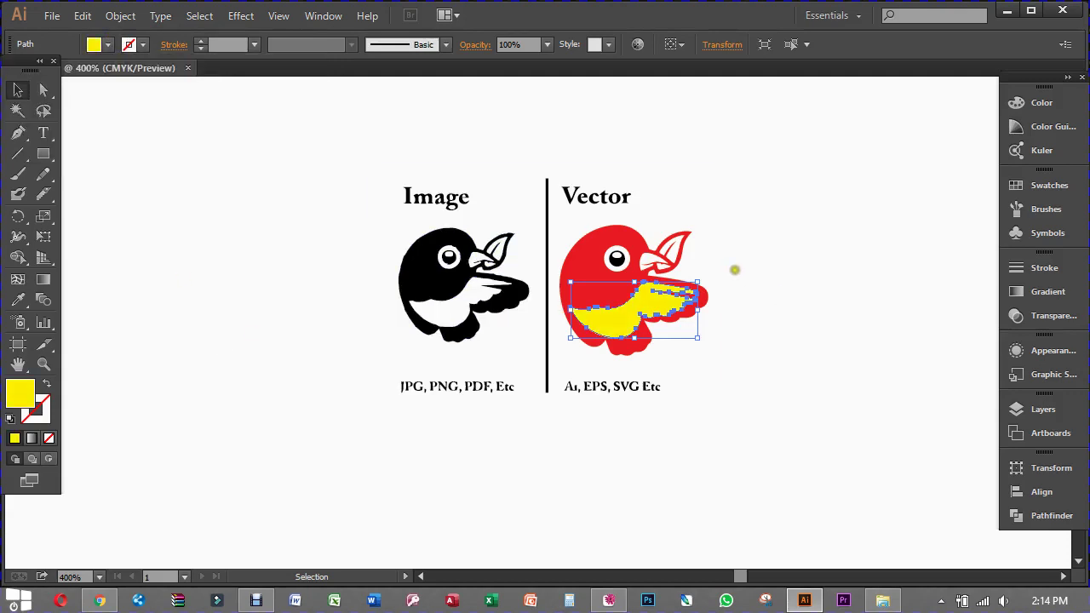
Fill the white beak with light blue and deselect everything.
left_click(673, 249)
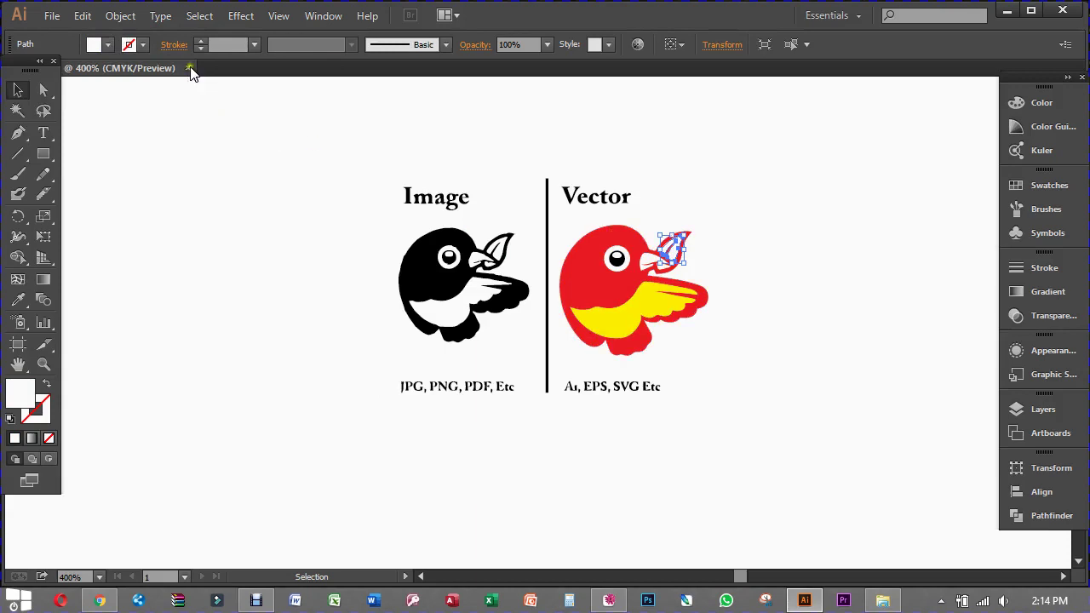
left_click(105, 47)
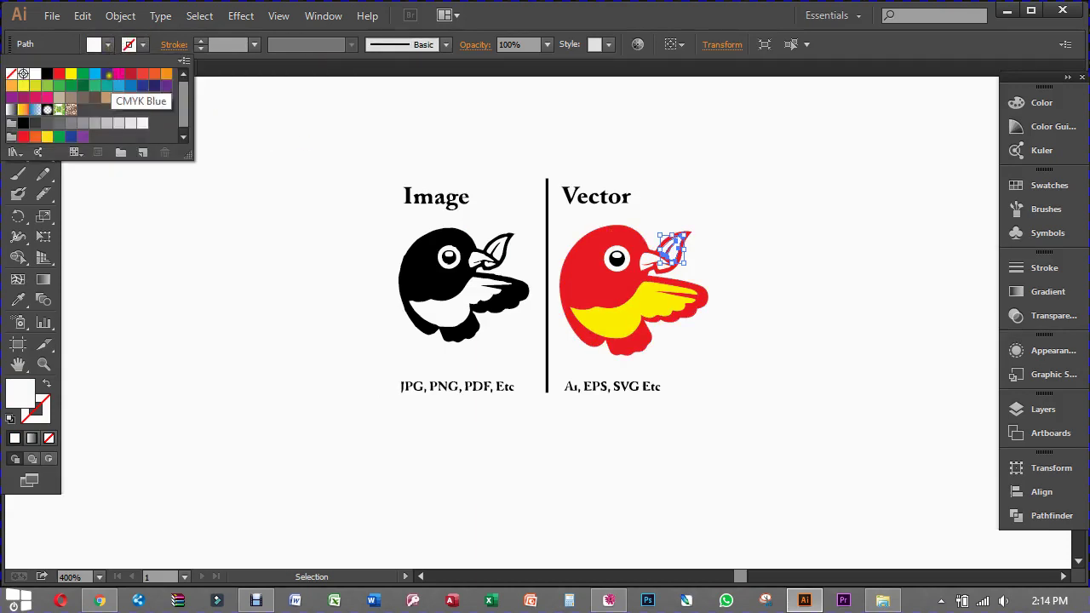
left_click(94, 73)
left_click(264, 363)
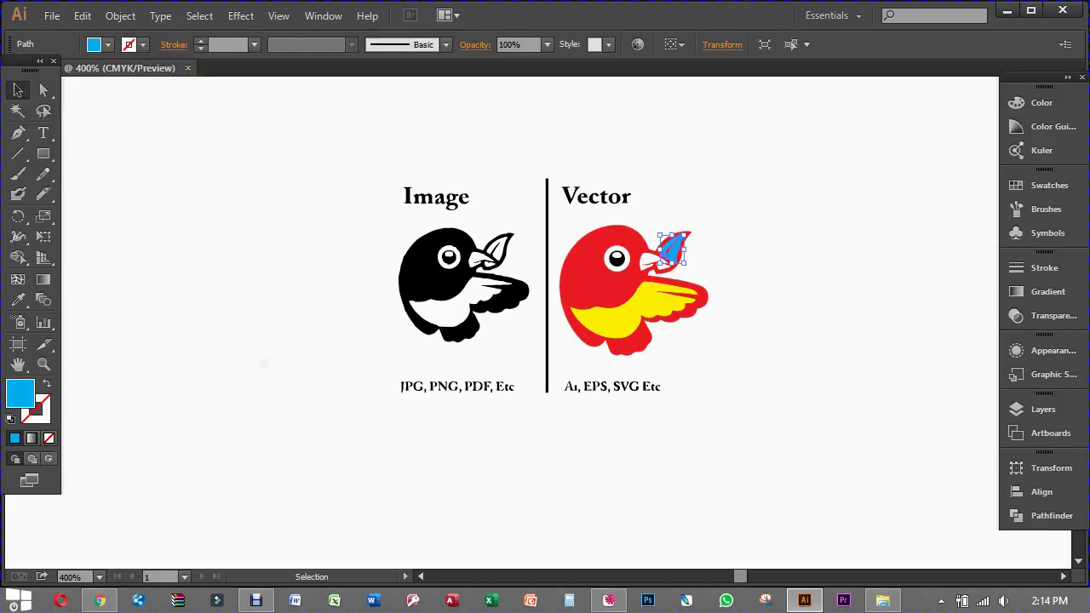
key("ctrl+shift+a")
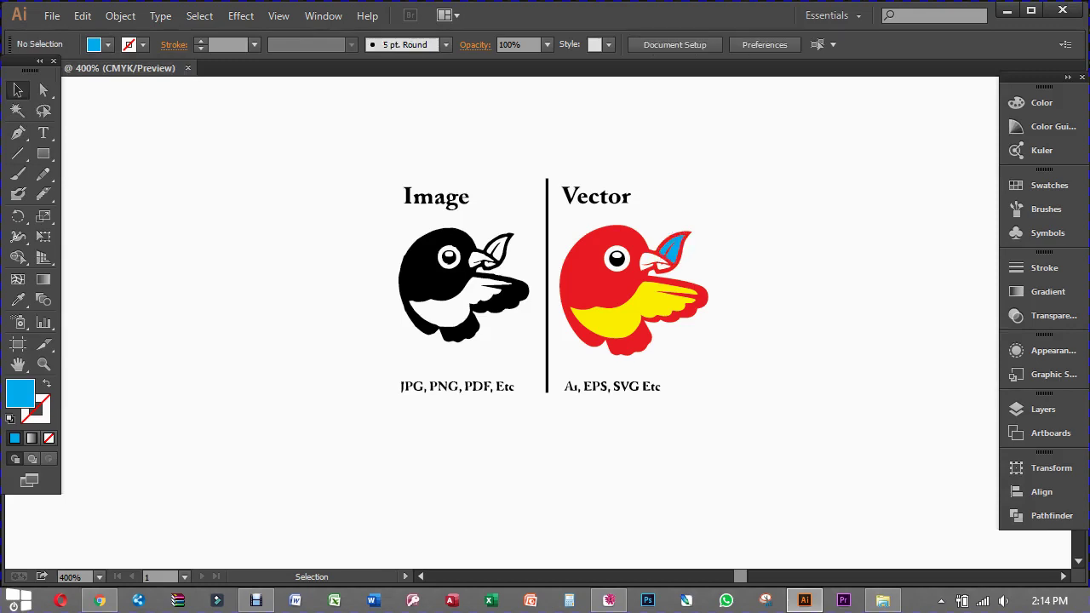